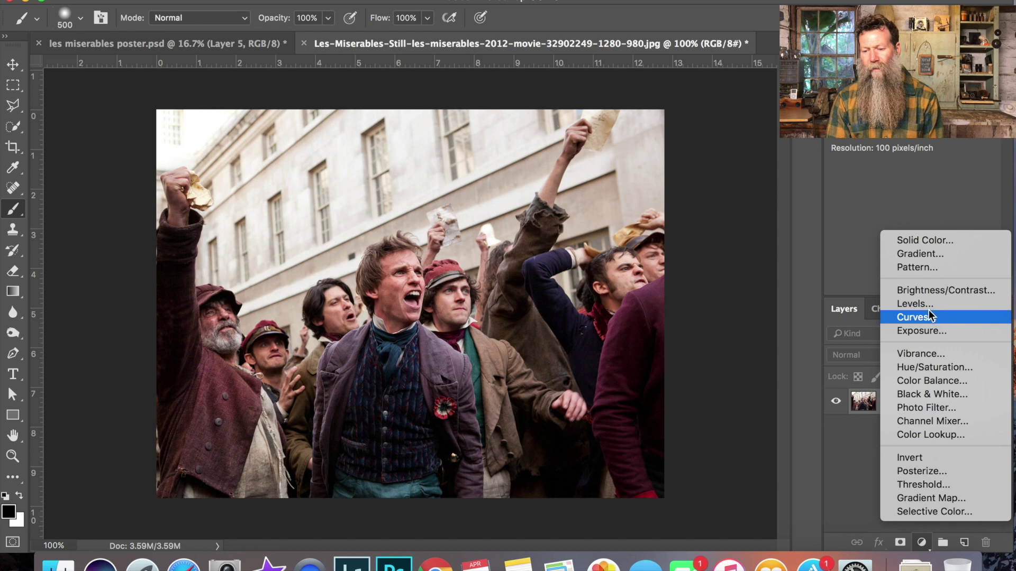
Add a Levels adjustment layer above the background with input levels of 28, 1.26 and 224.
click(926, 307)
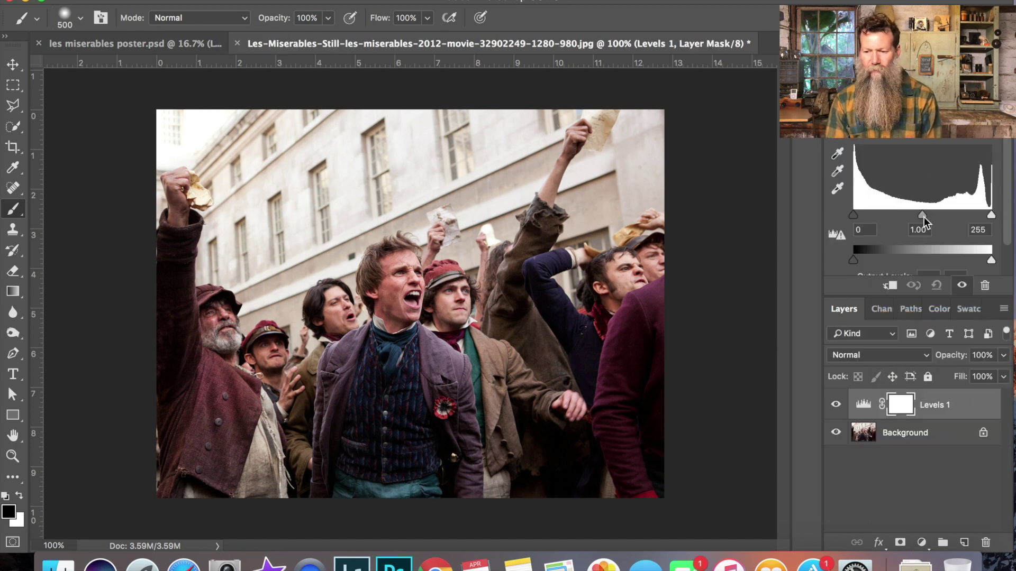
drag(923, 217, 868, 215)
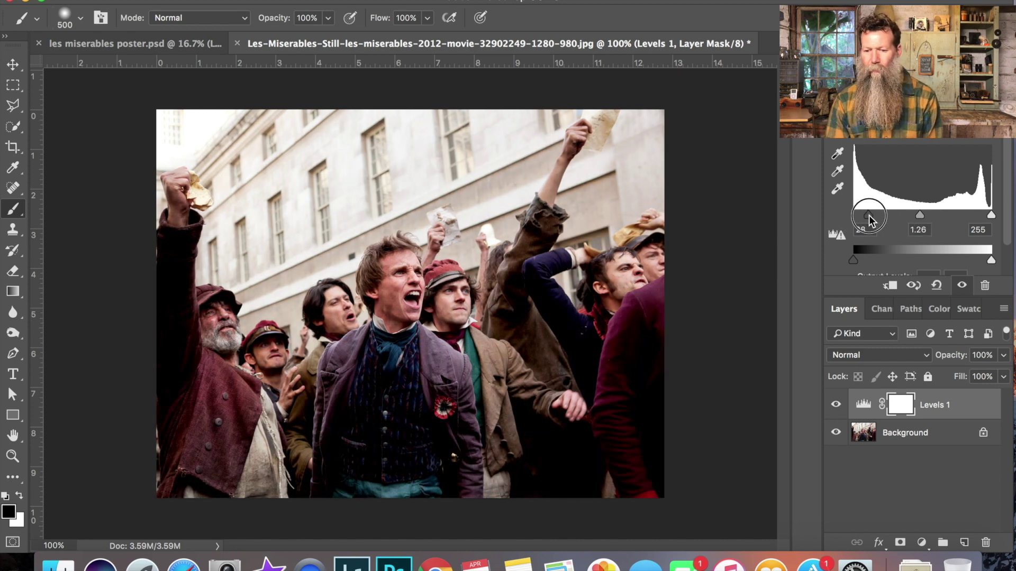
drag(990, 214, 974, 212)
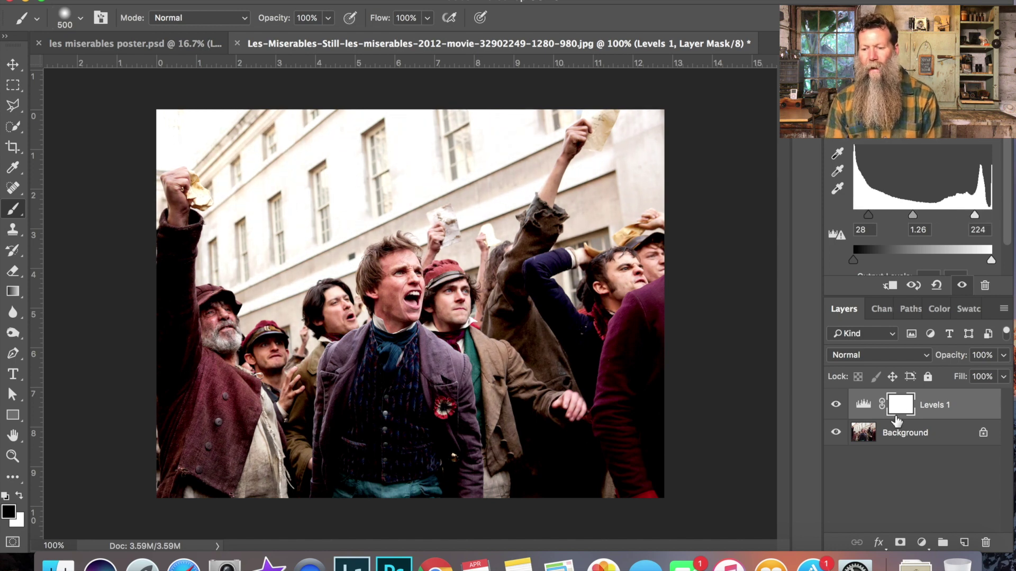
click(863, 433)
click(863, 410)
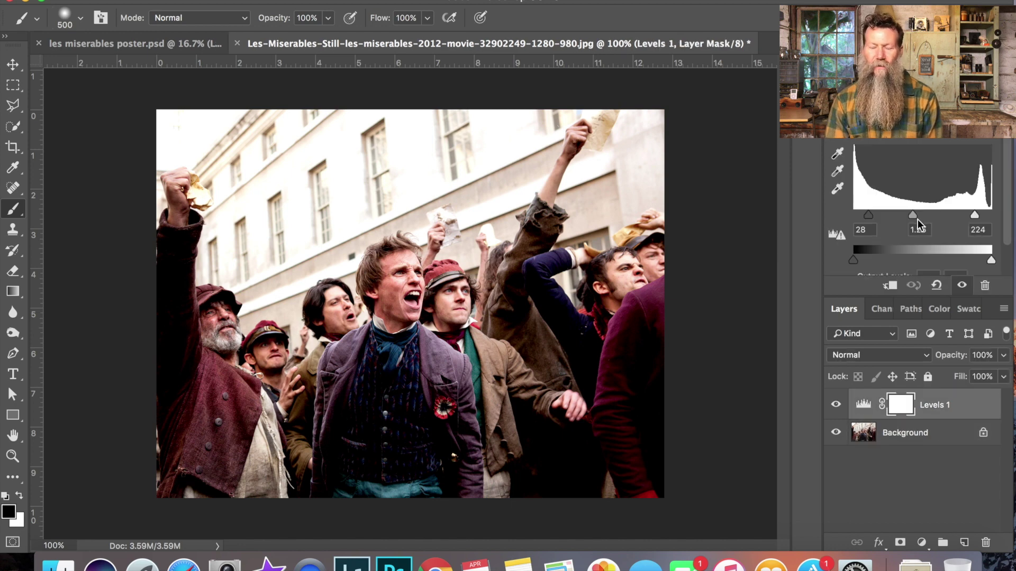
Readjust the Levels layer's input values to 21 for shadows, 1.25 for midtones and 255 for highlights.
drag(869, 216, 858, 217)
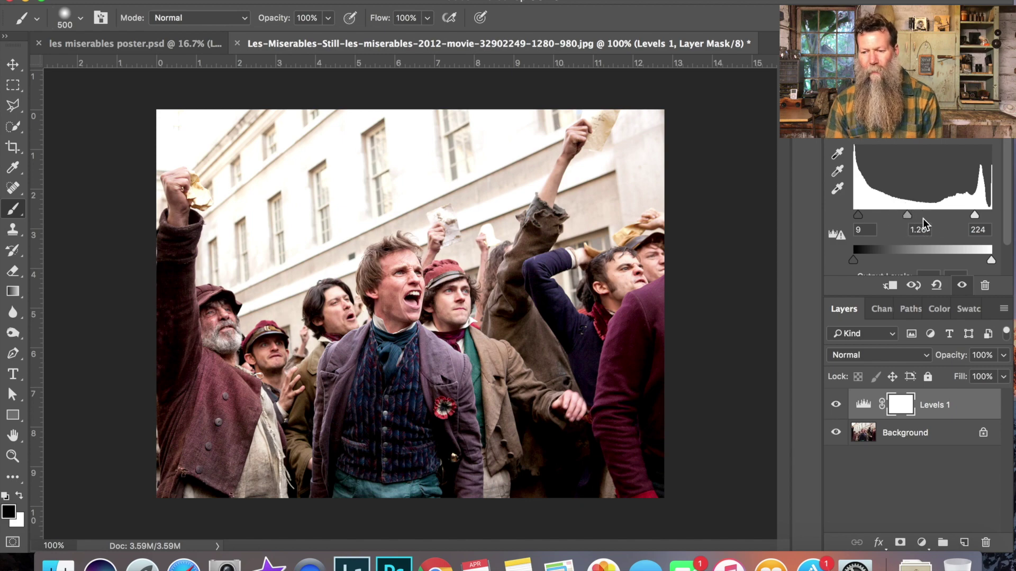
drag(909, 216, 926, 220)
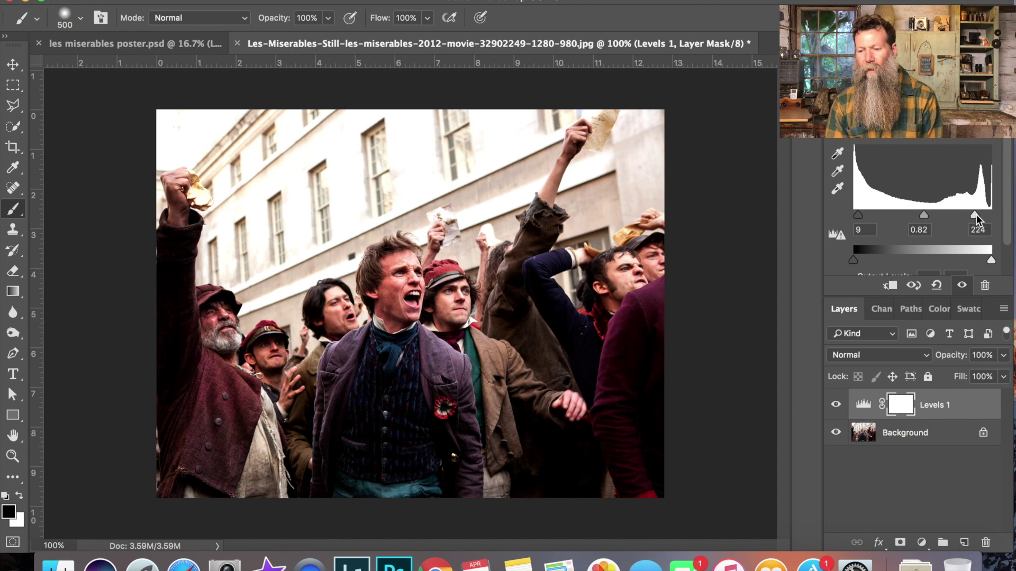
drag(976, 217, 996, 222)
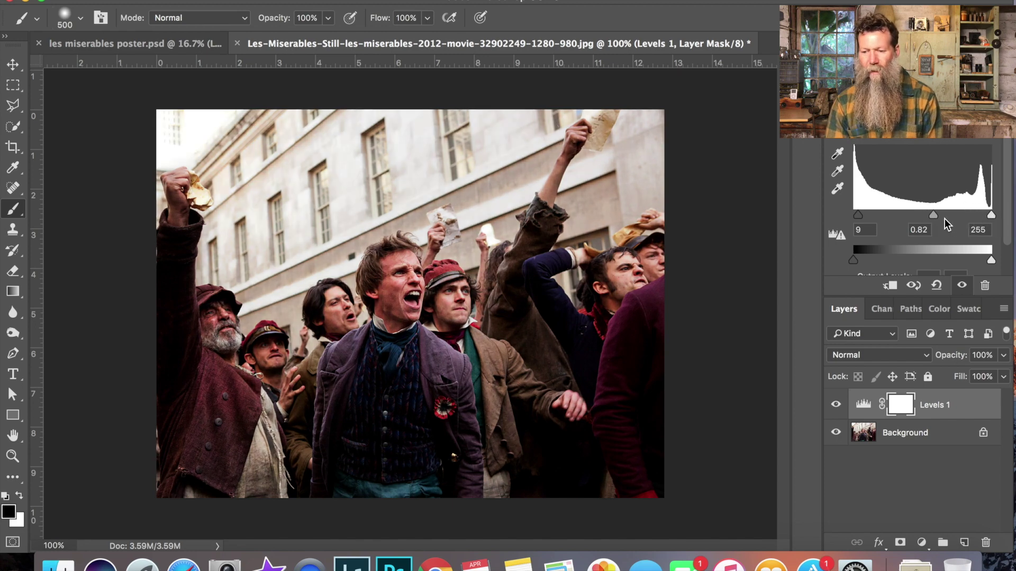
drag(930, 216, 888, 222)
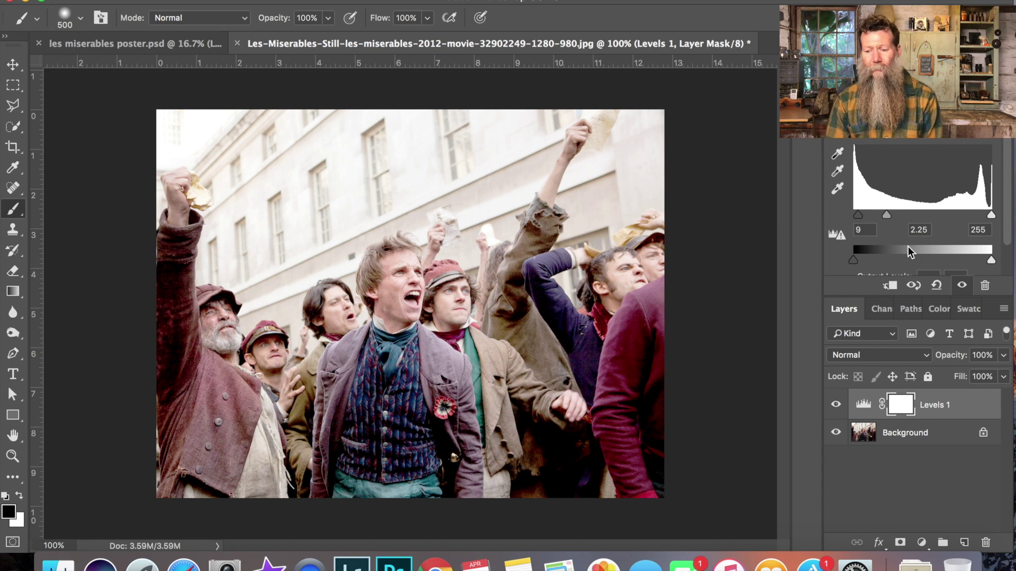
click(958, 442)
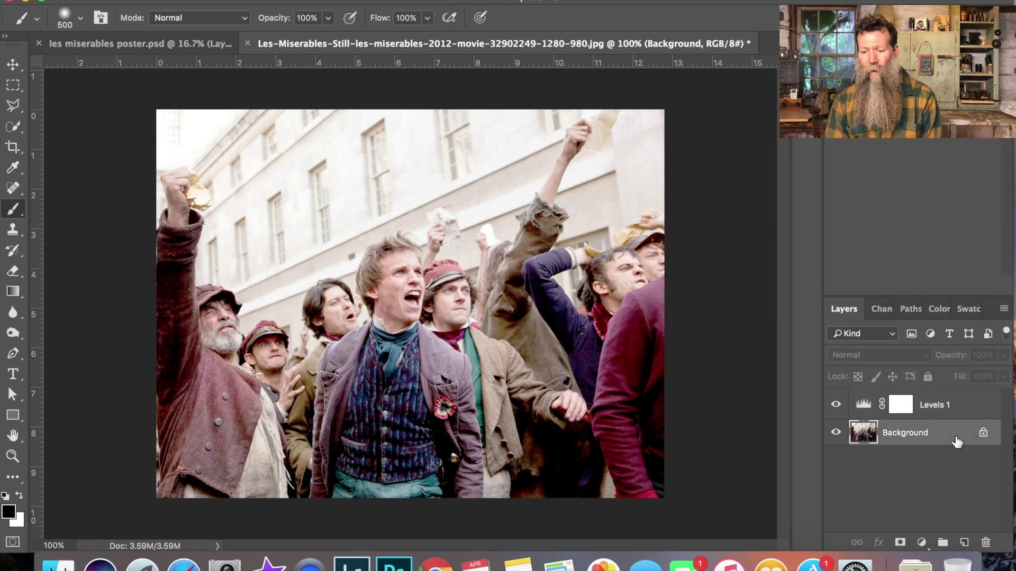
click(863, 407)
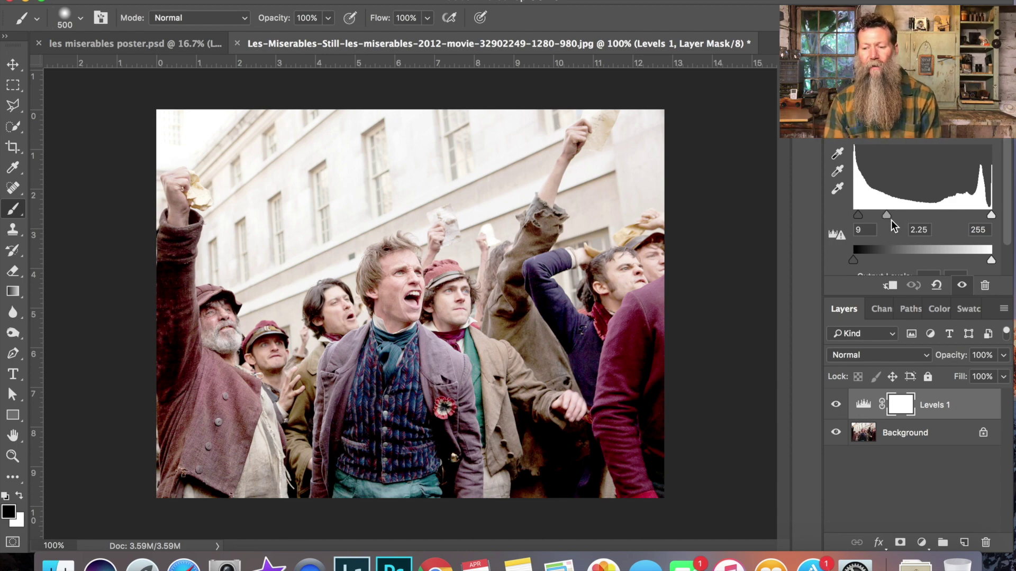
drag(886, 215, 864, 215)
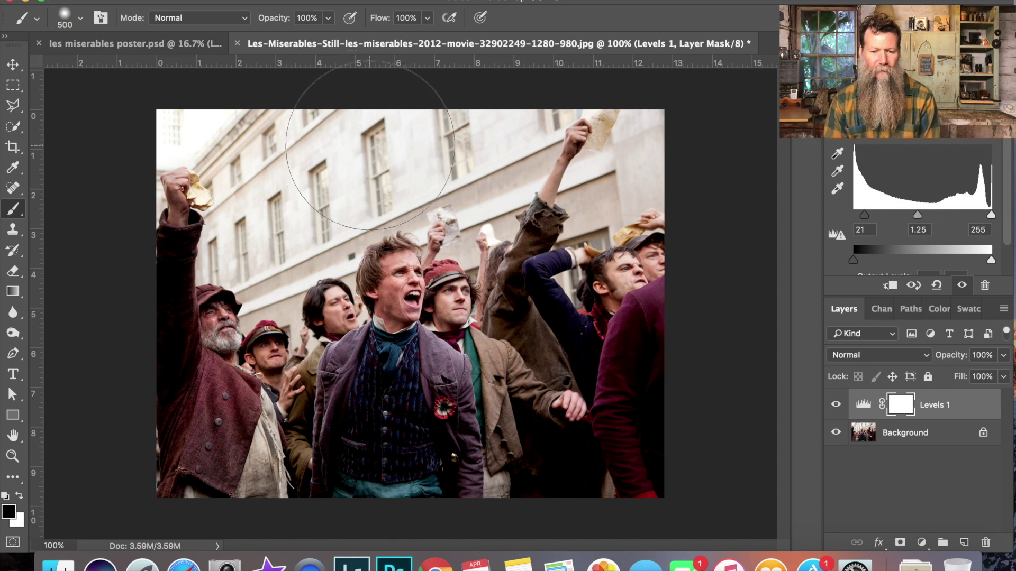
Paint black on the Levels 1 mask over the building wall and the central man's torso with the 500 px soft brush.
mouse_move(339, 140)
mouse_down()
mouse_move(329, 175)
mouse_move(338, 124)
mouse_move(341, 136)
mouse_up()
mouse_move(511, 142)
mouse_down()
mouse_move(337, 185)
mouse_move(312, 158)
mouse_move(254, 222)
mouse_move(260, 127)
mouse_up()
mouse_move(386, 487)
mouse_down()
mouse_move(397, 408)
mouse_move(389, 453)
mouse_move(397, 434)
mouse_up()
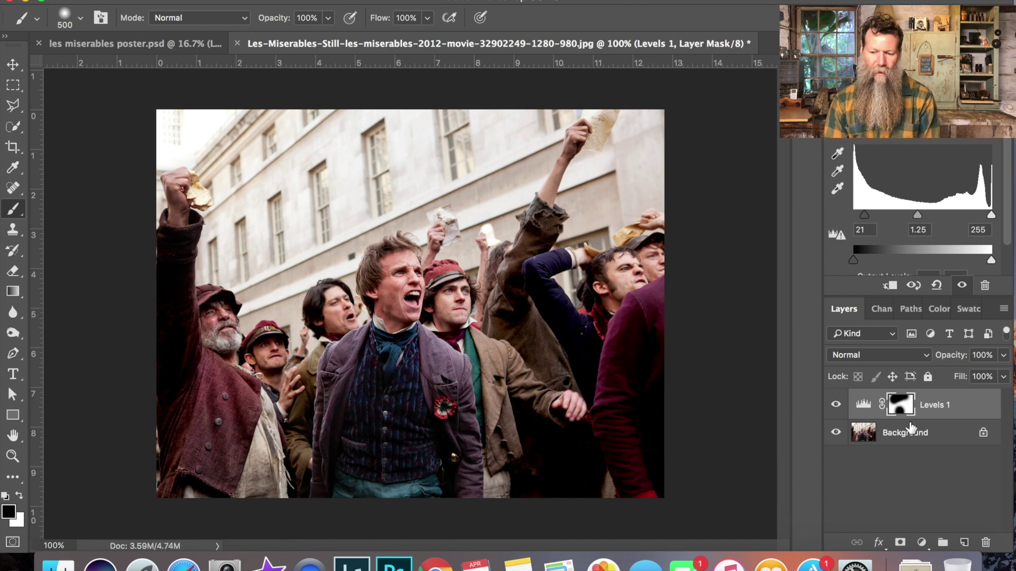
Compare the photo with and without the masked Levels 1 adjustment.
click(837, 406)
click(836, 406)
click(836, 406)
click(836, 406)
click(836, 406)
click(837, 407)
click(837, 406)
click(837, 406)
click(837, 406)
click(837, 406)
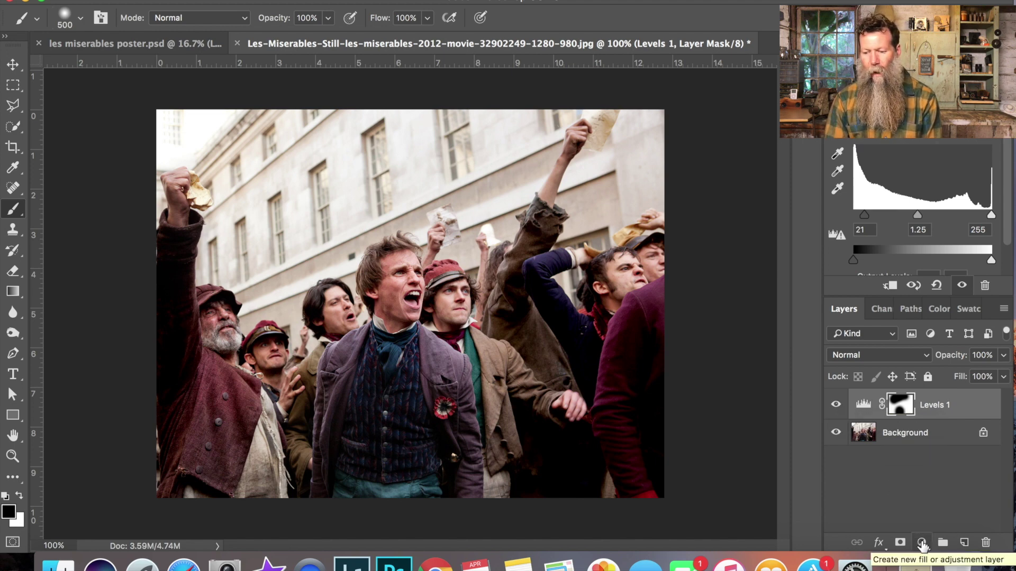
Add a Black & White adjustment layer on top and preview its effect with the Levels 1 layer hidden.
click(921, 543)
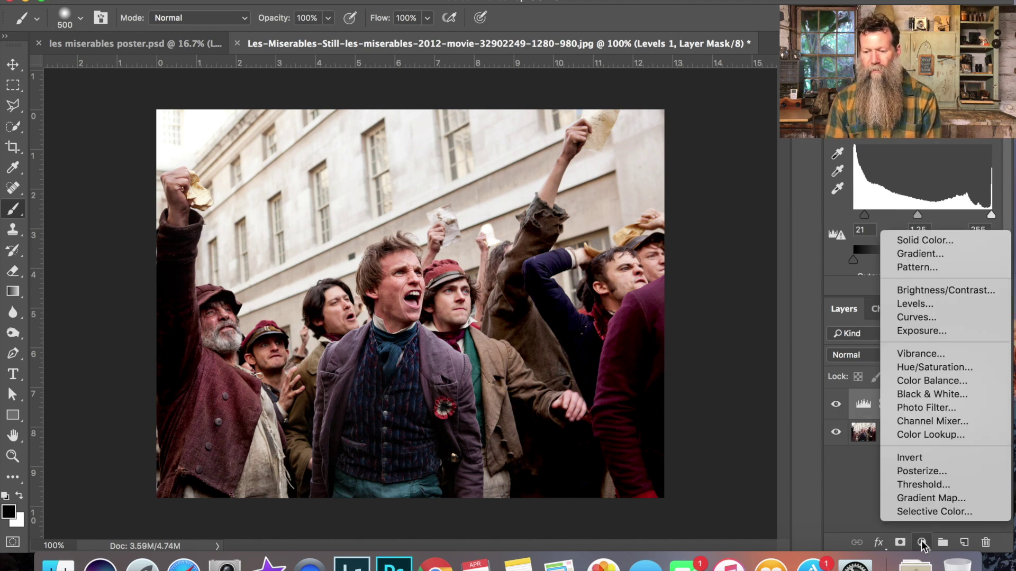
click(921, 394)
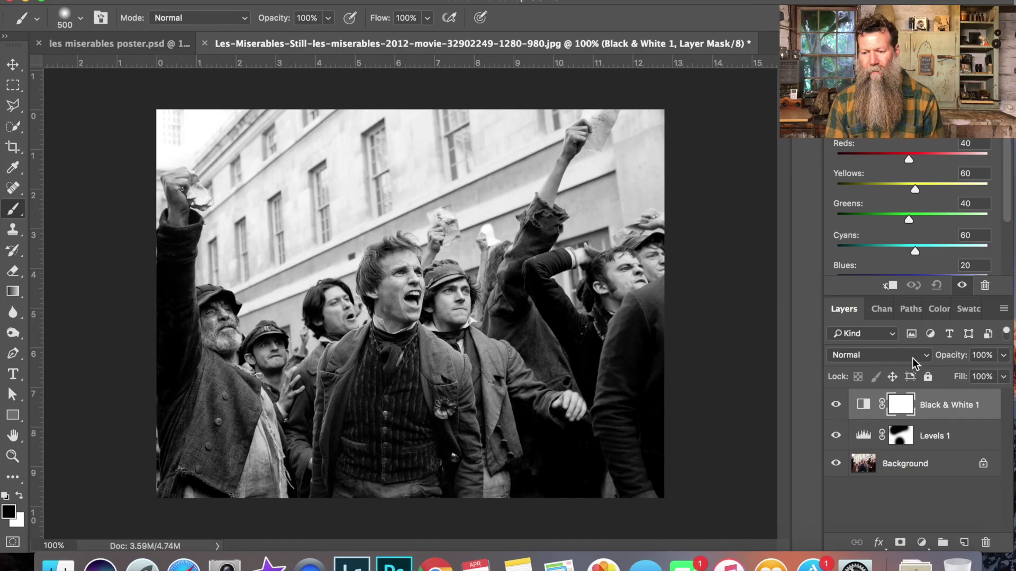
click(835, 404)
click(836, 436)
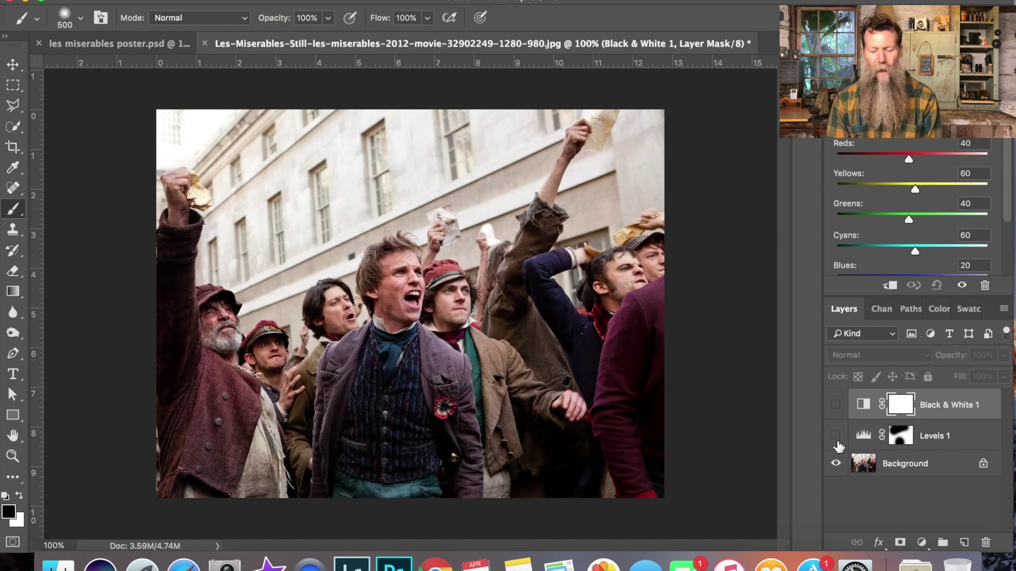
click(835, 405)
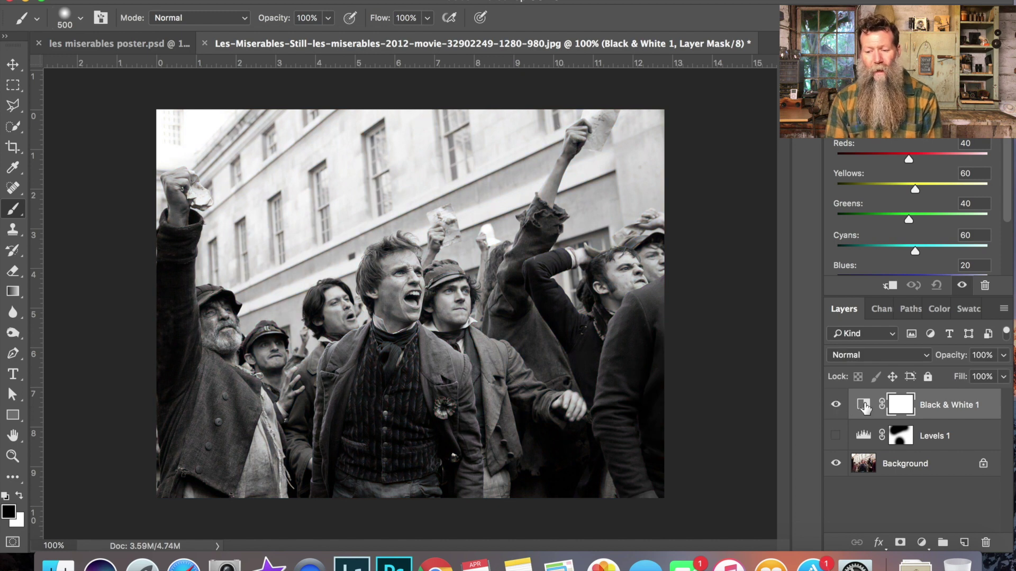
click(835, 407)
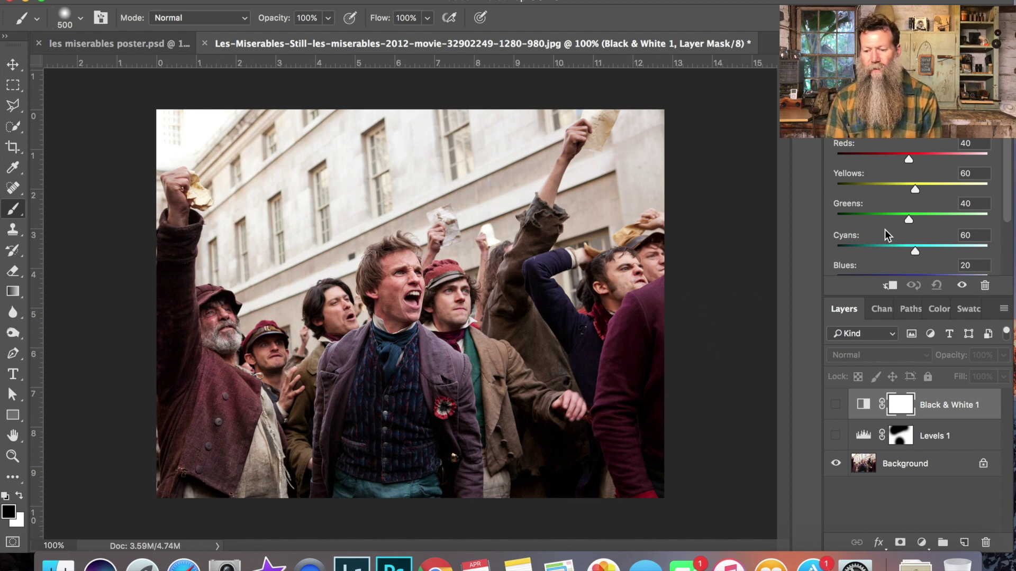
click(835, 407)
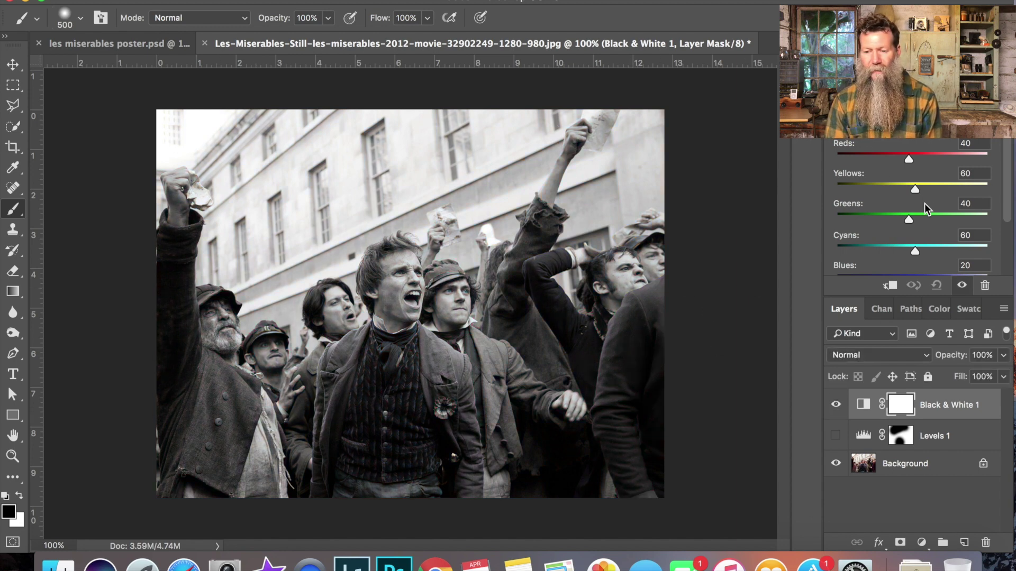
Set the Black & White adjustment to Reds 66, Yellows 68, Blues 204 and Magentas -101.
mouse_move(909, 161)
mouse_down()
mouse_move(884, 164)
mouse_move(918, 164)
mouse_up()
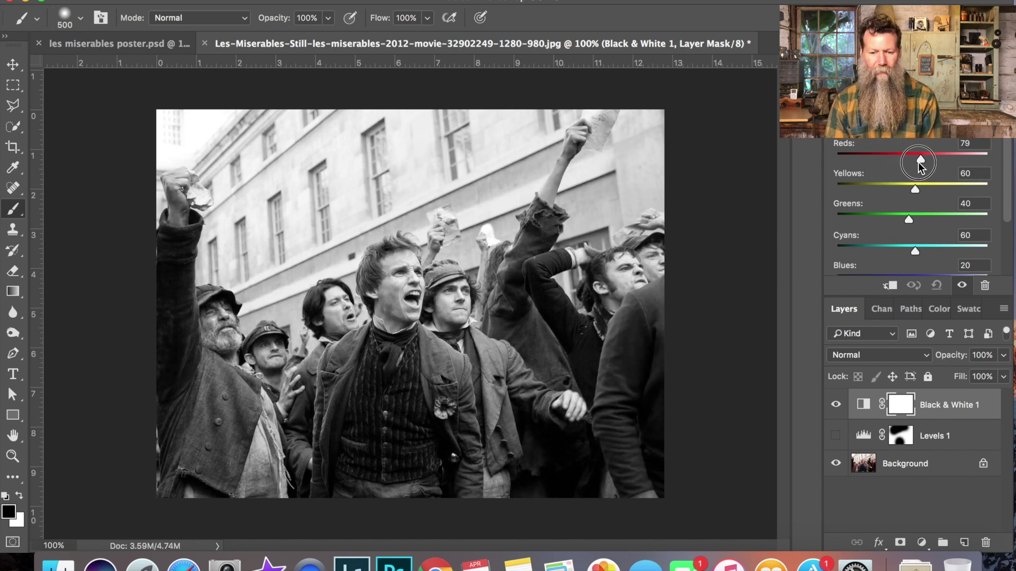
scroll(916, 253, down, 3)
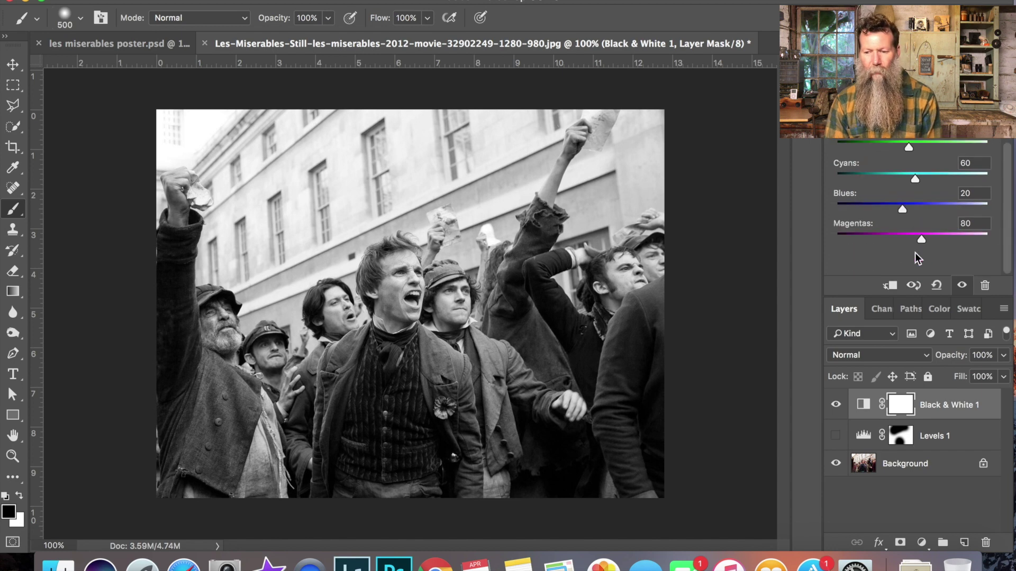
drag(921, 242, 871, 259)
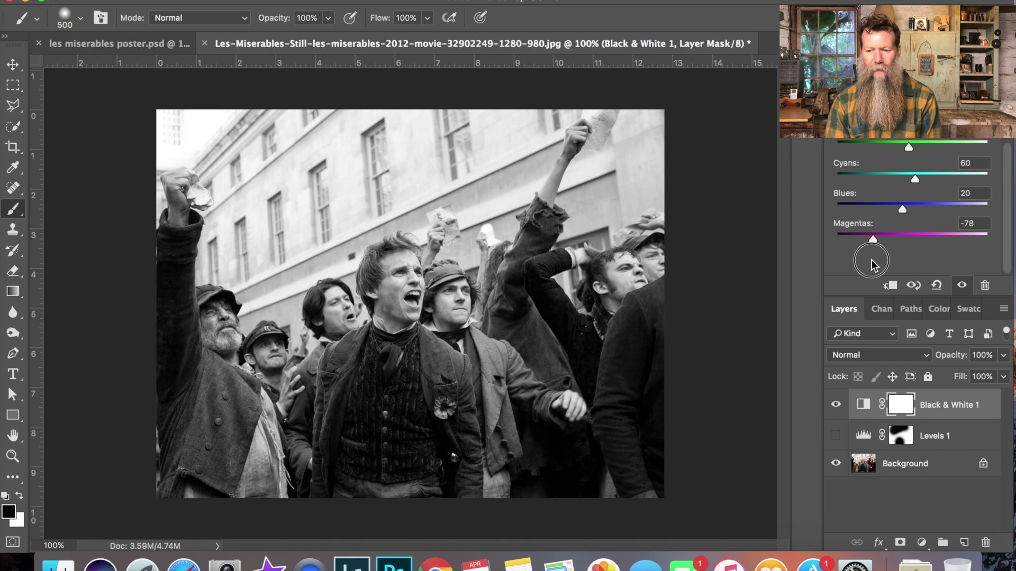
mouse_move(901, 210)
mouse_down()
mouse_move(880, 217)
mouse_move(941, 223)
mouse_move(931, 232)
mouse_move(971, 227)
mouse_move(958, 231)
mouse_up()
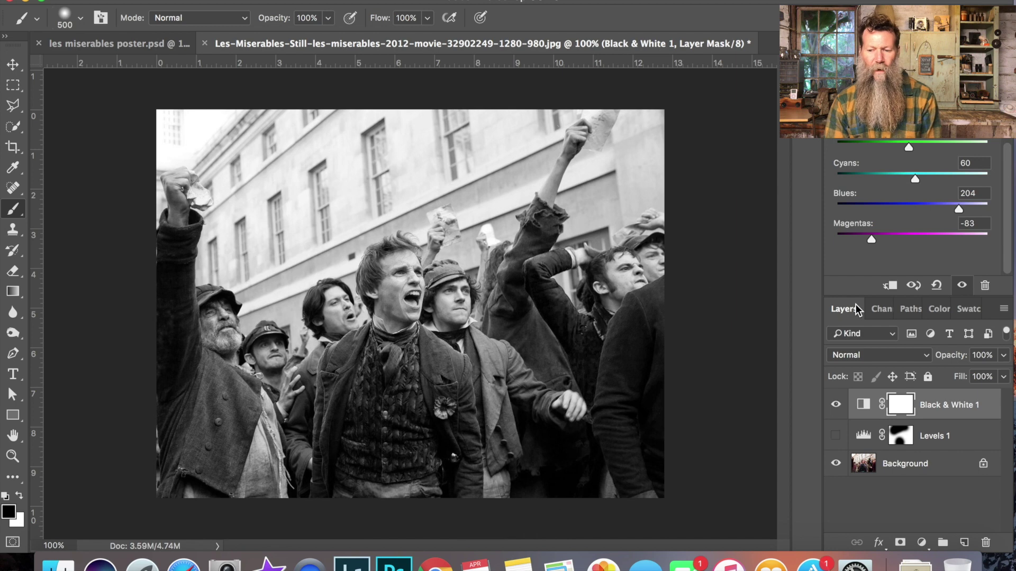
drag(871, 240, 866, 241)
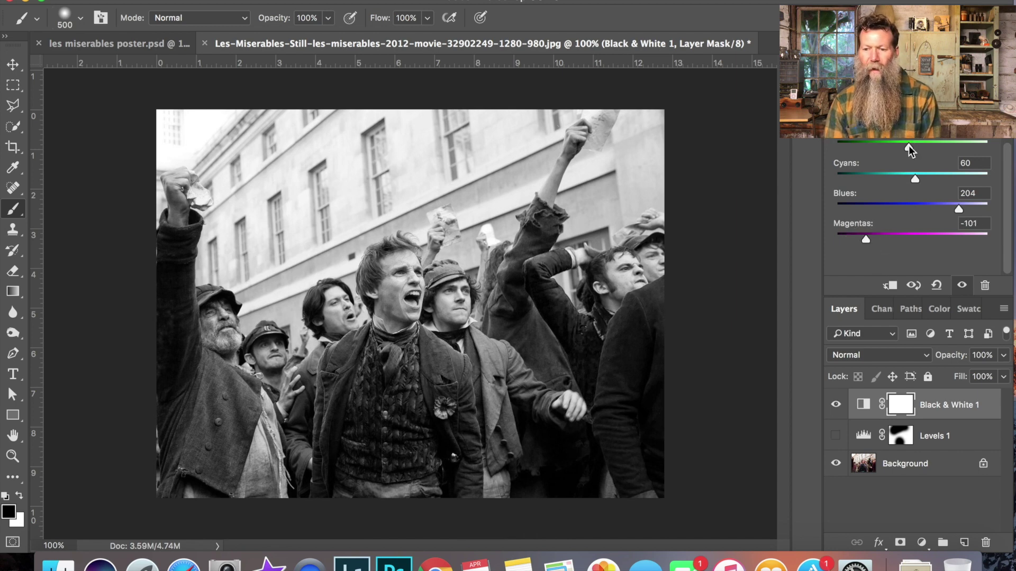
scroll(911, 145, up, 3)
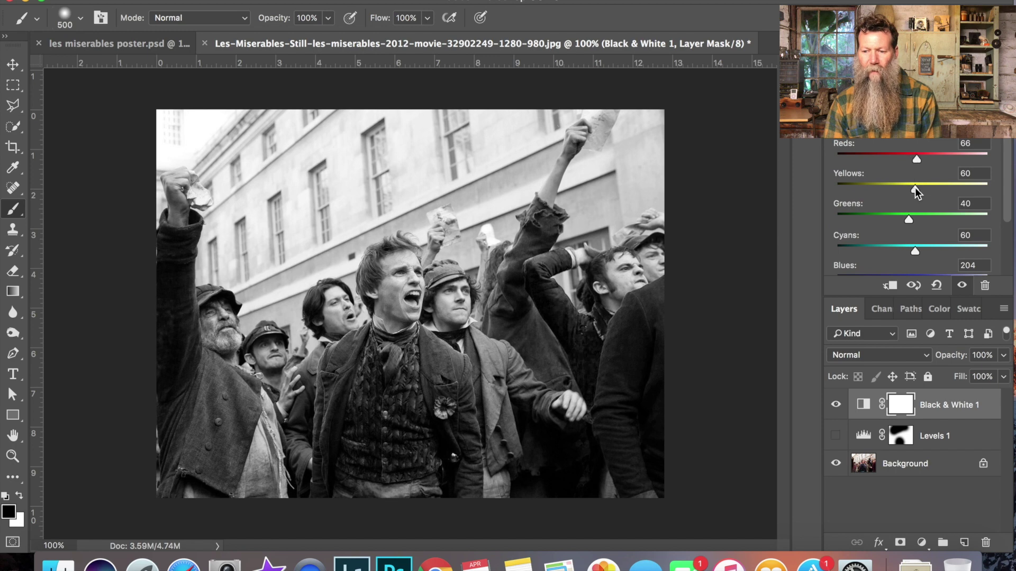
mouse_move(915, 188)
mouse_down()
mouse_move(902, 191)
mouse_move(930, 190)
mouse_move(919, 193)
mouse_up()
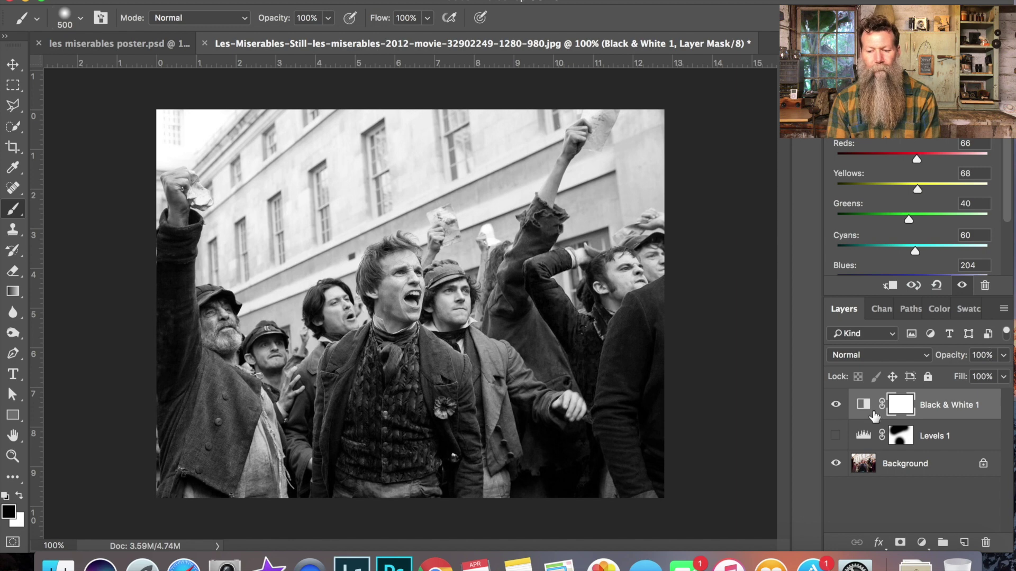
Compare the color photo with the tuned black and white conversion.
click(836, 405)
click(836, 405)
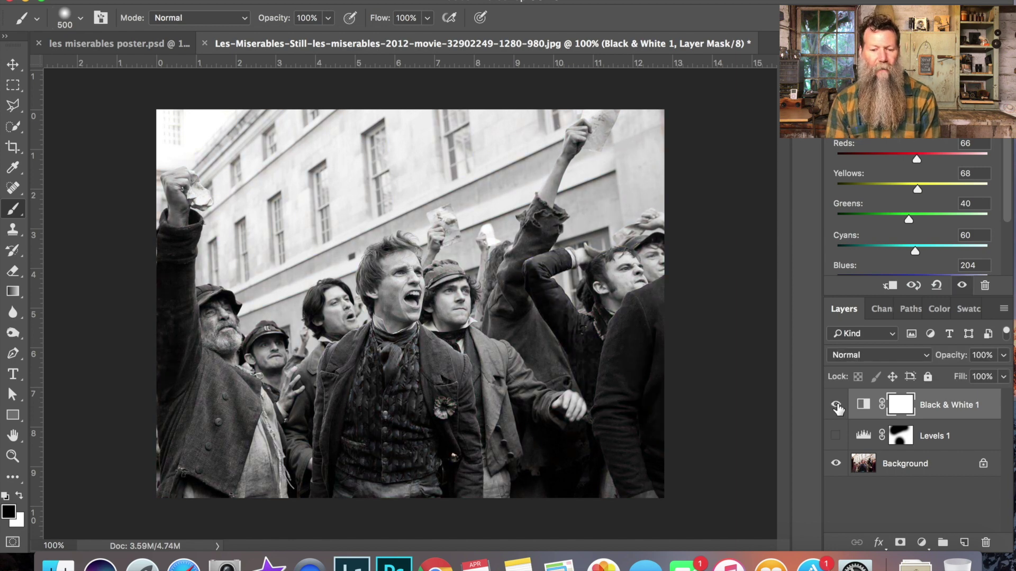
click(836, 405)
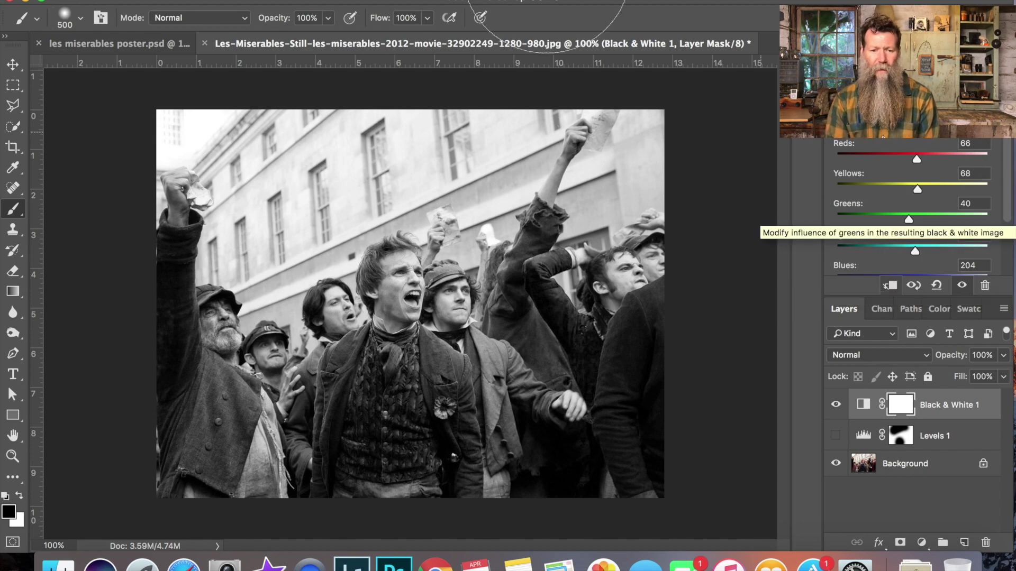
In les miserables poster.psd, show the Black & White 1 layer and release its clipping so it affects the whole poster.
click(143, 45)
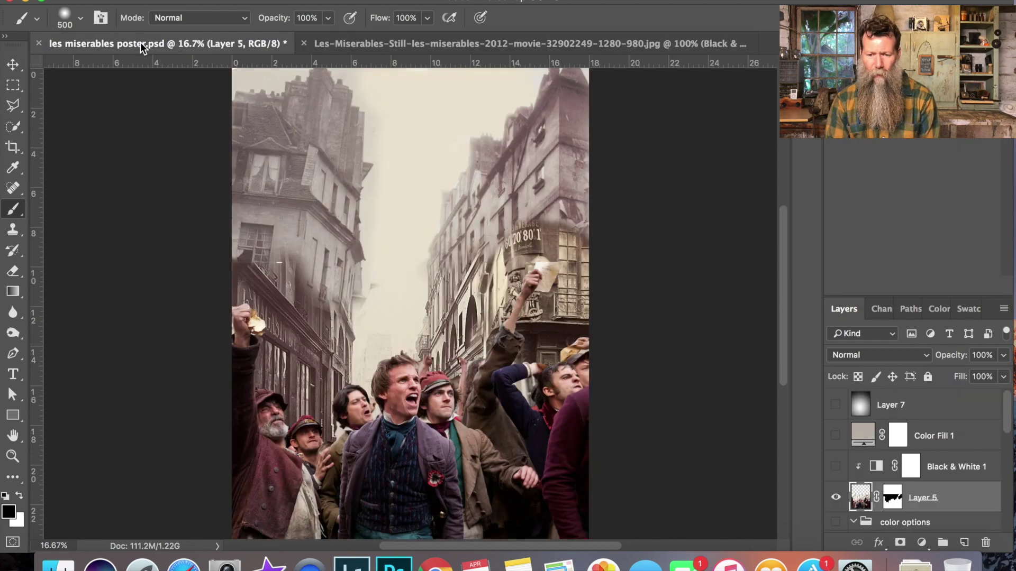
scroll(879, 473, down, 2)
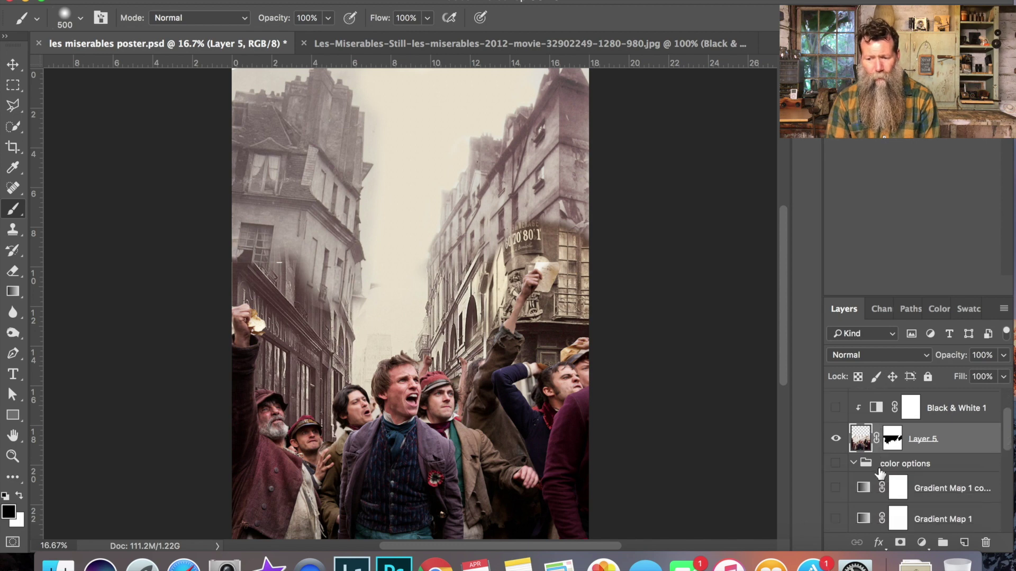
scroll(880, 472, up, 1)
click(835, 430)
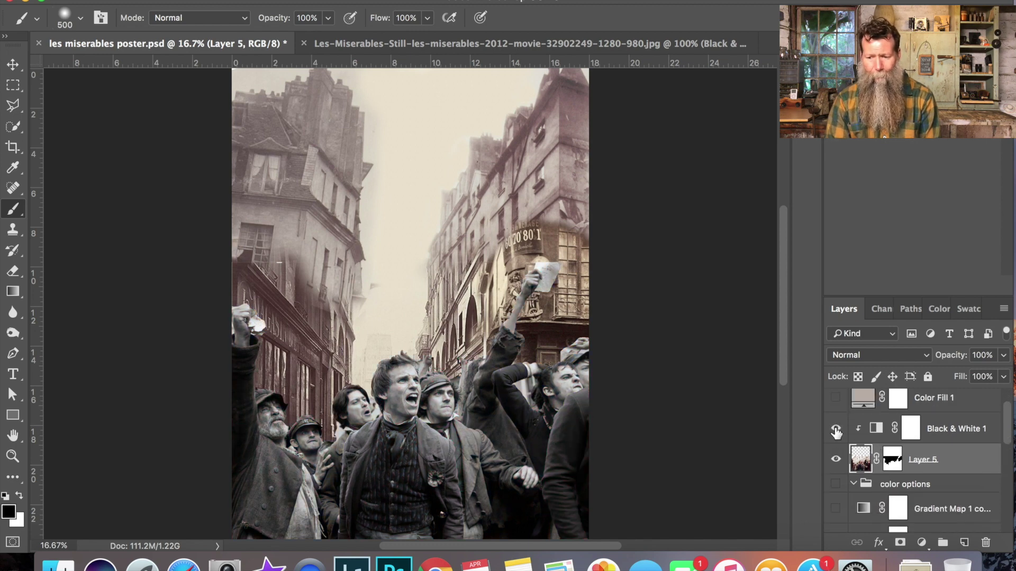
click(876, 431)
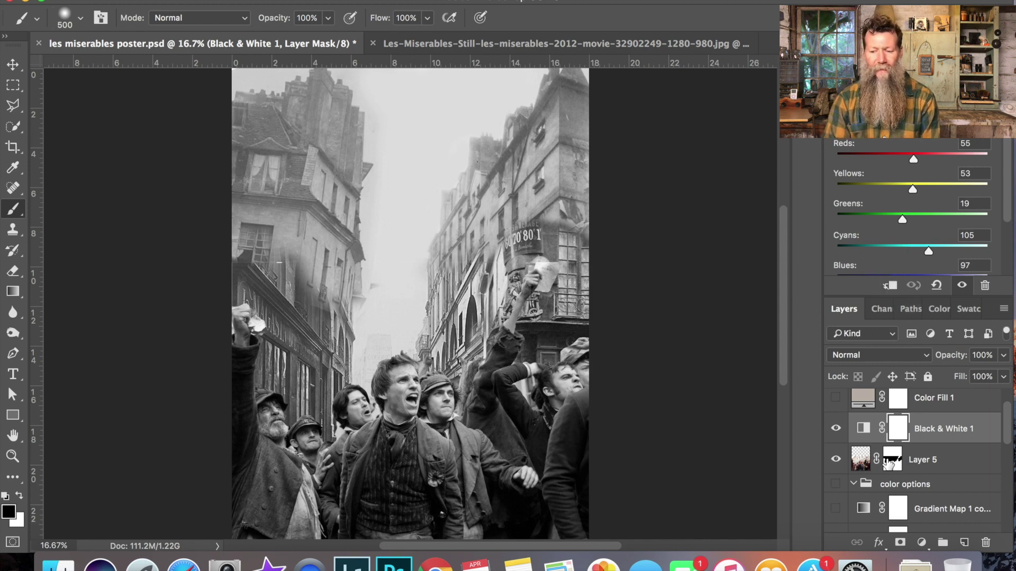
Disable and re-enable the Layer 5 mask to compare the crowd photo with and without its masking.
shift+click(889, 462)
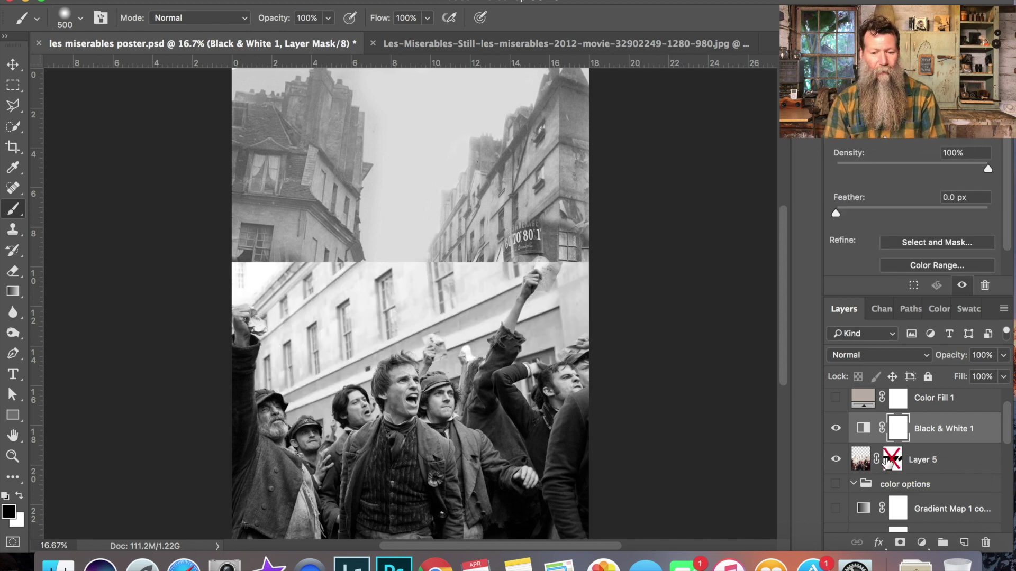
shift+click(886, 461)
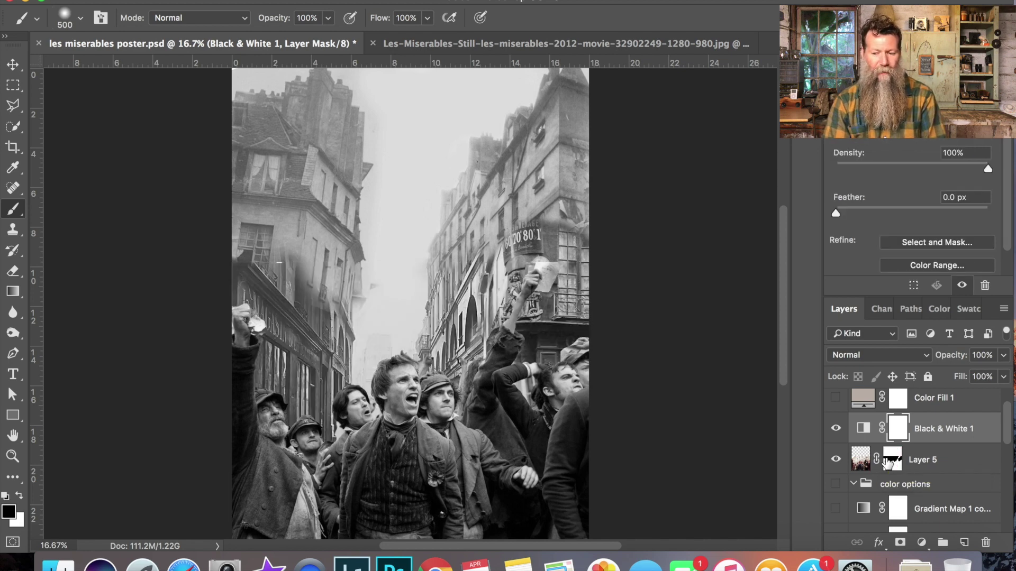
shift+click(886, 461)
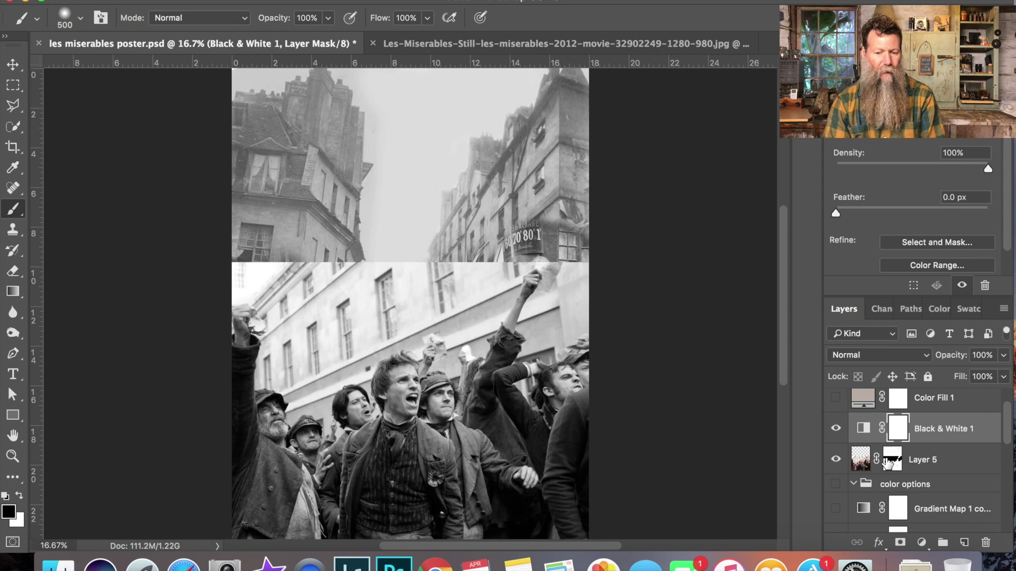
shift+click(888, 461)
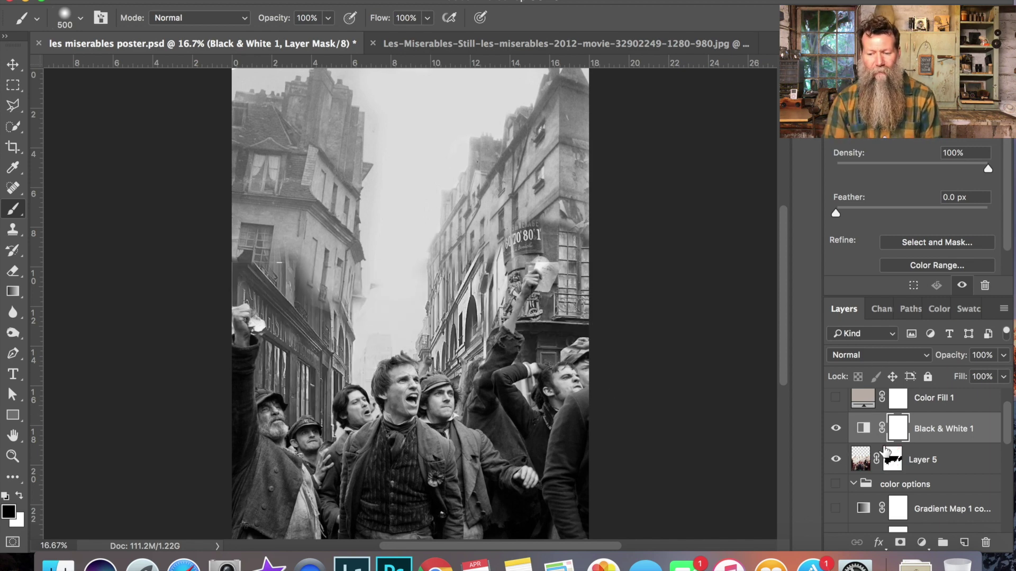
Clip the Black & White 1 adjustment to Layer 5 and delete the hidden Color Fill 1 layer above it.
click(864, 427)
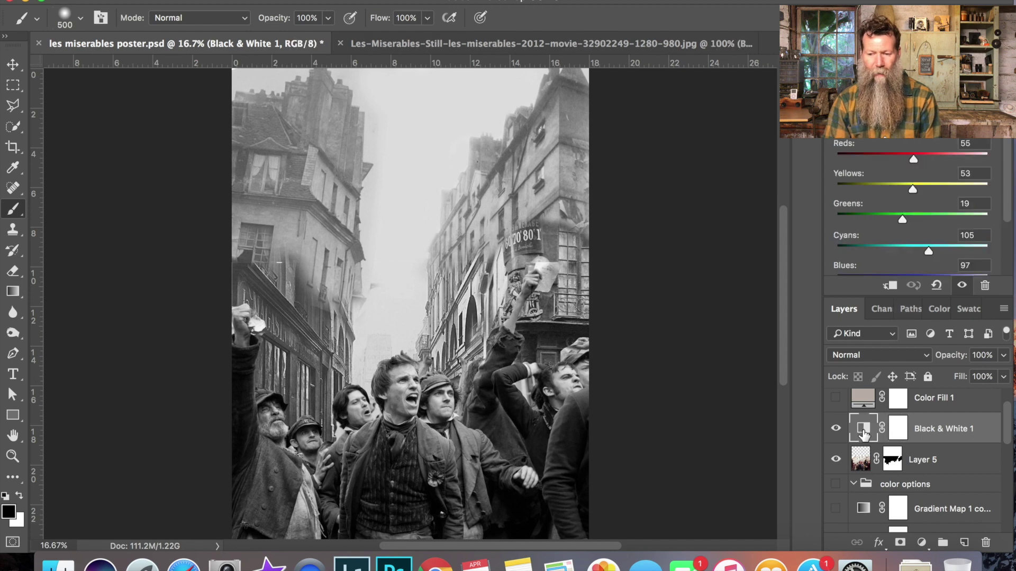
click(890, 287)
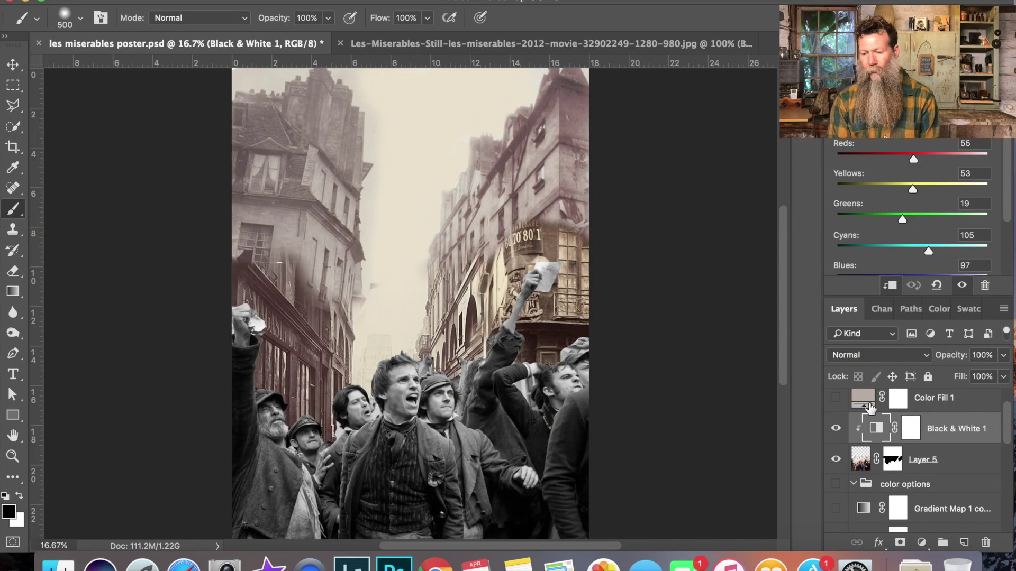
drag(871, 408, 993, 544)
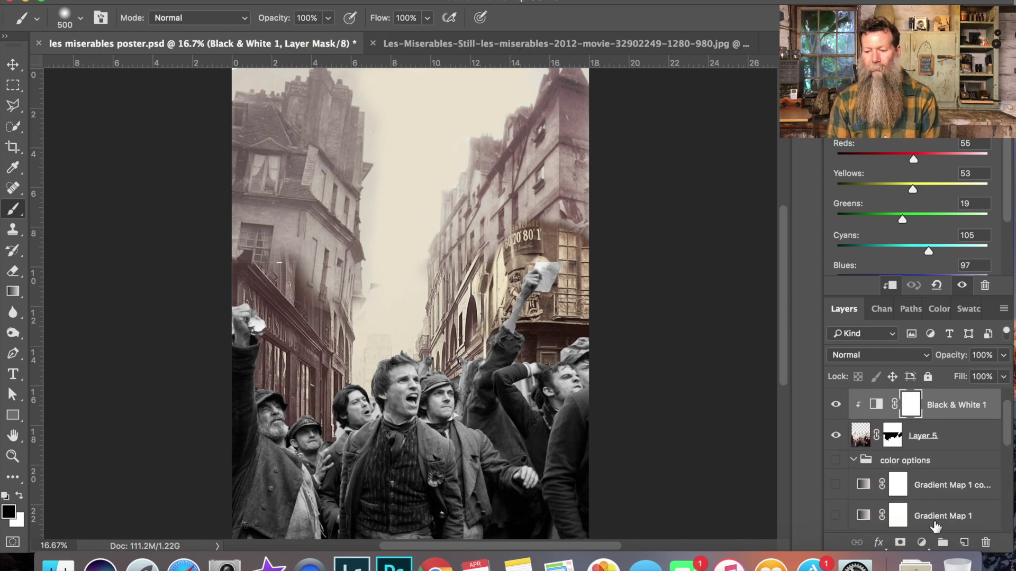
Add a Solid Color fill layer above Black & White 1 in the olive-brown color 988755.
click(921, 542)
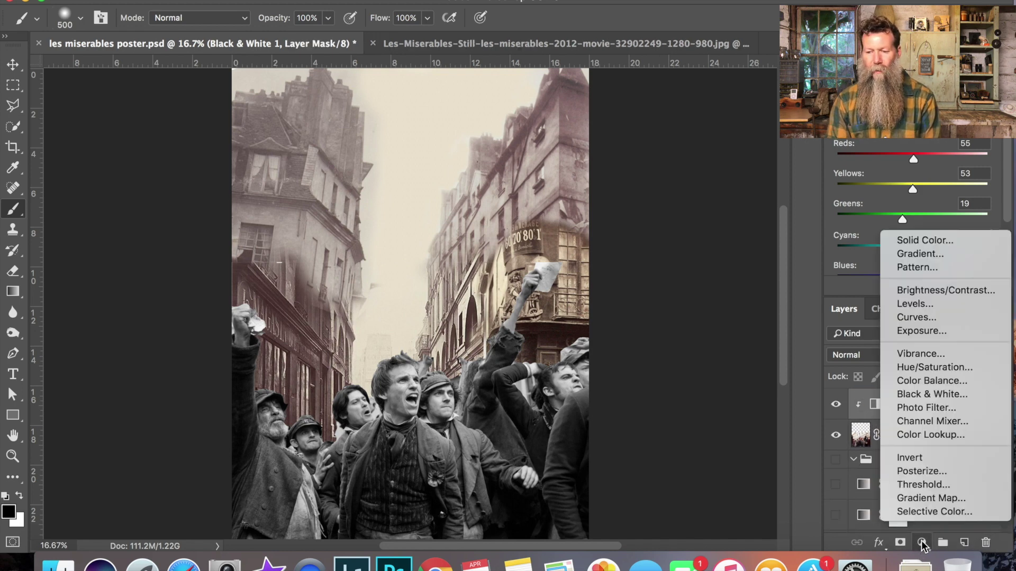
click(923, 242)
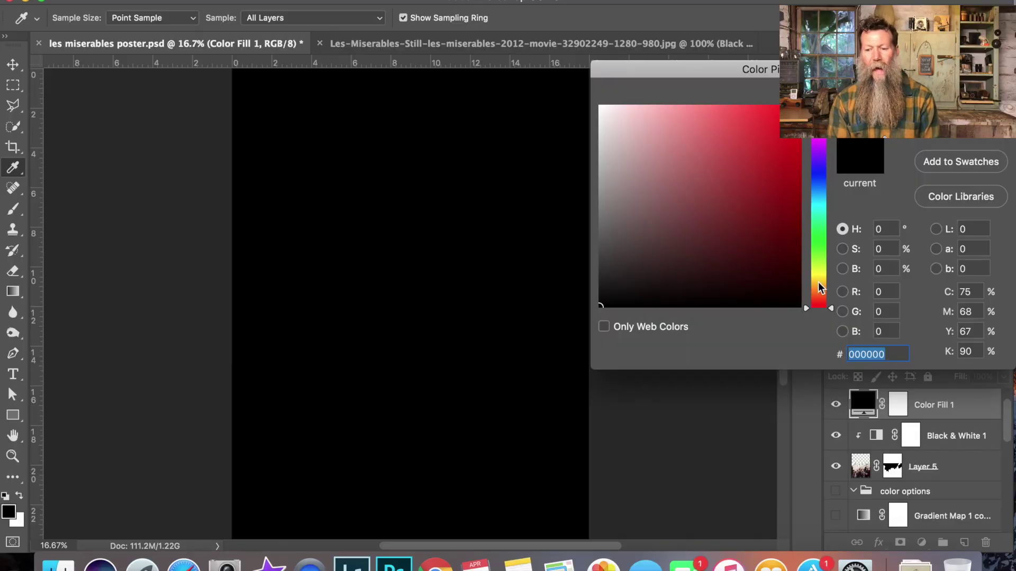
click(819, 283)
drag(788, 226, 699, 197)
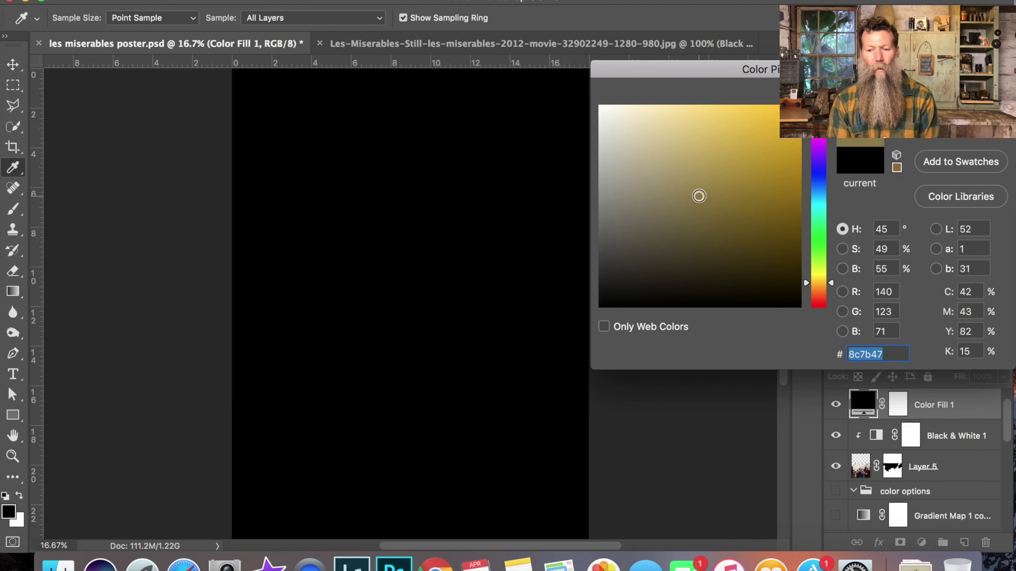
drag(699, 196, 688, 186)
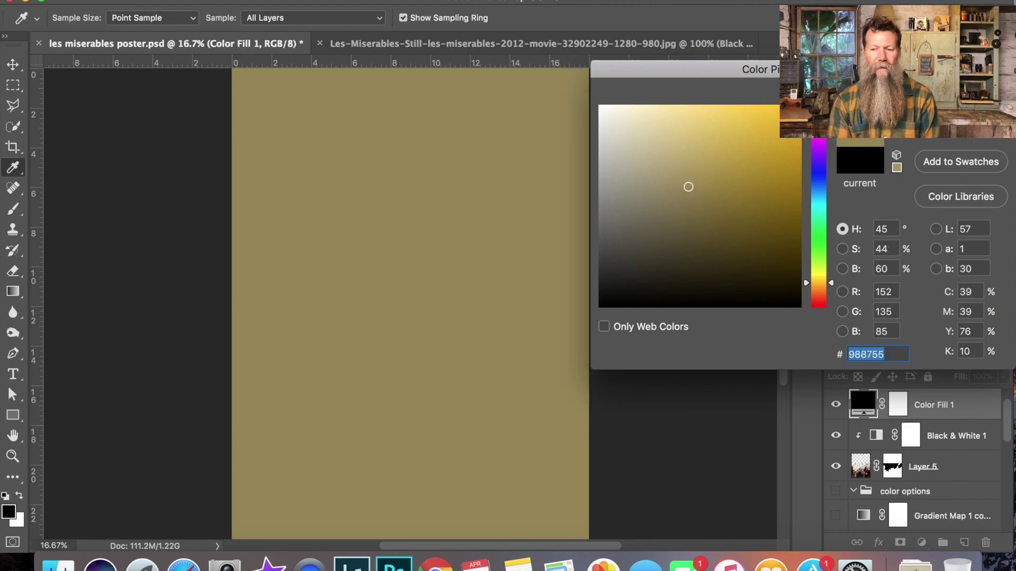
key(Return)
key(b)
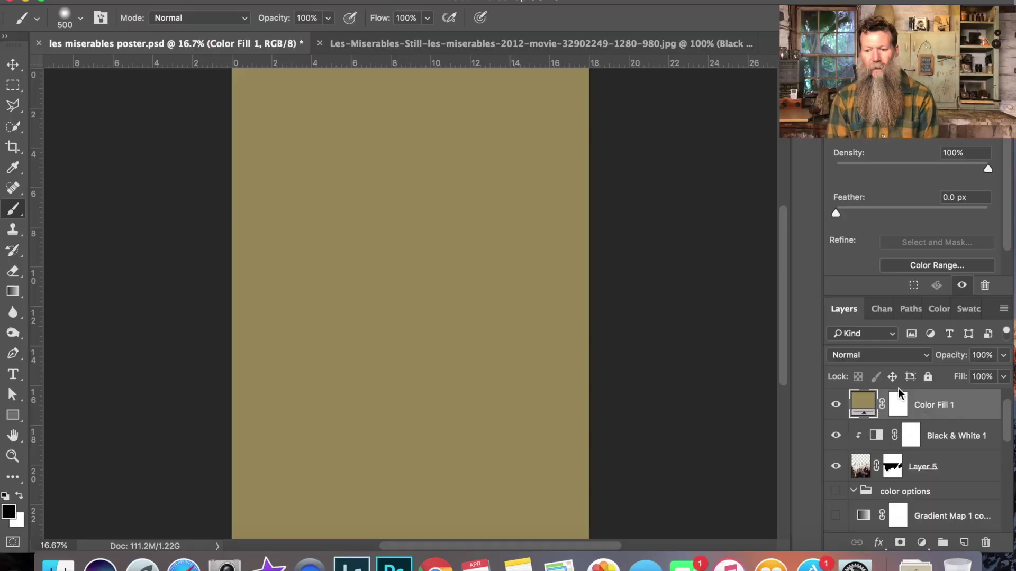
Set the blending mode of the solid color fill layer to Color.
click(871, 355)
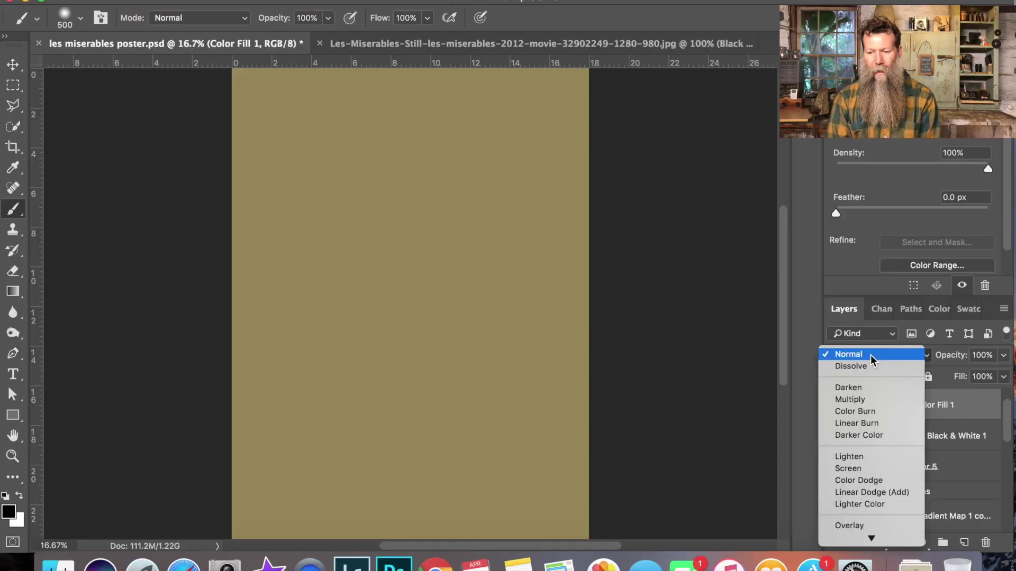
mouse_move(868, 540)
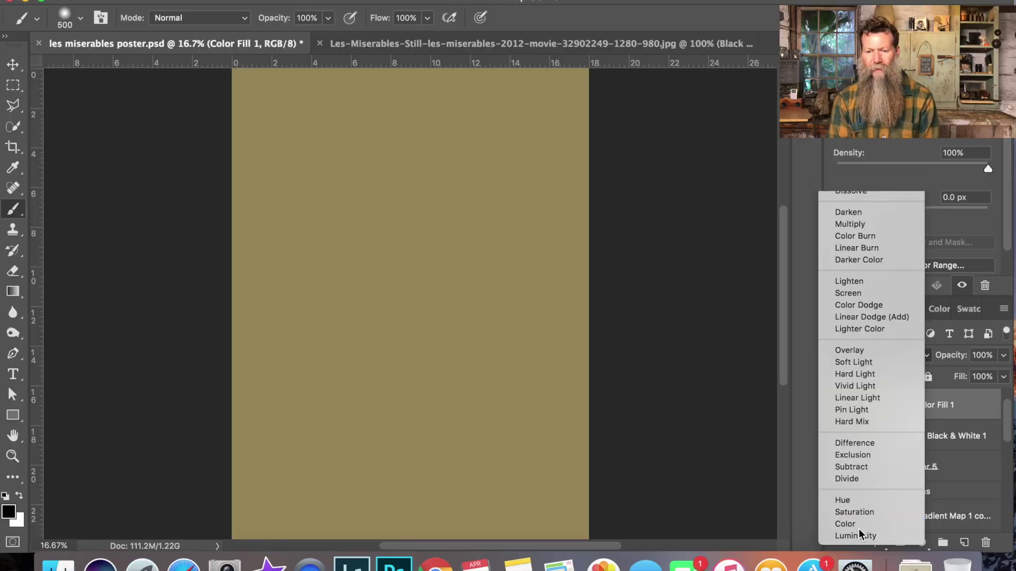
click(859, 528)
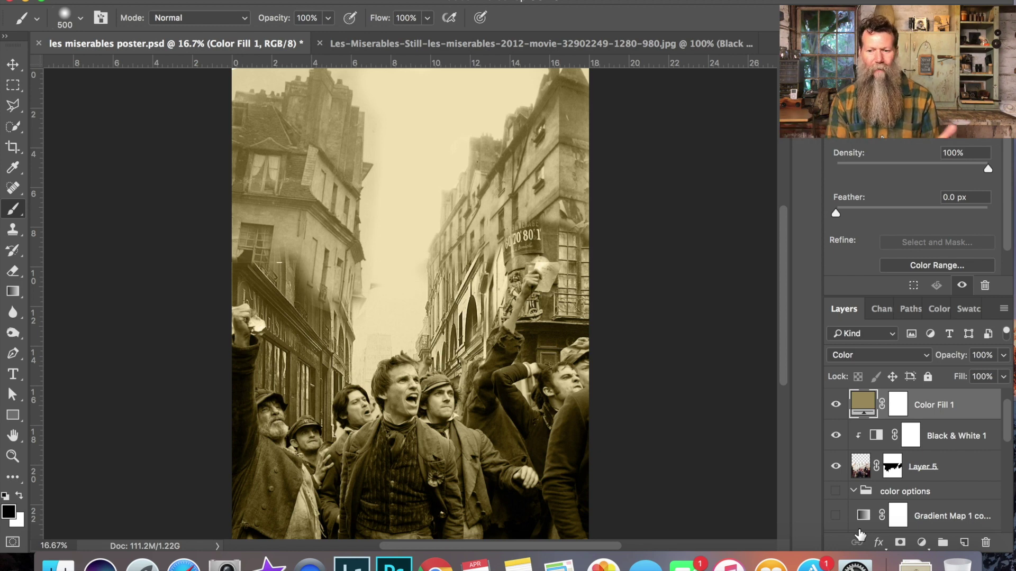
Hide the color fill layer, recolor it with d2bc9c sampled from the building on the street corner, and show it again.
click(835, 406)
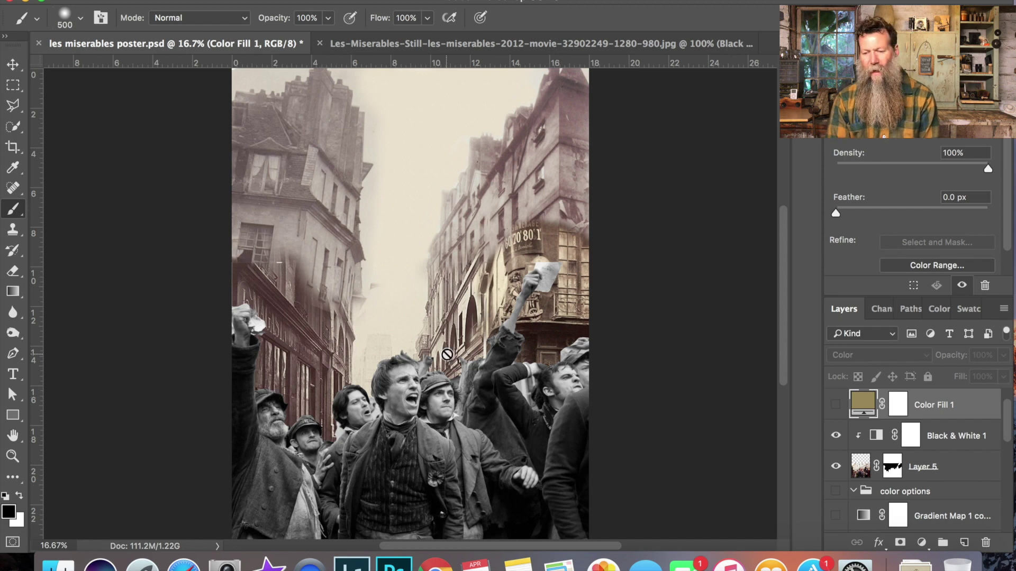
double_click(869, 405)
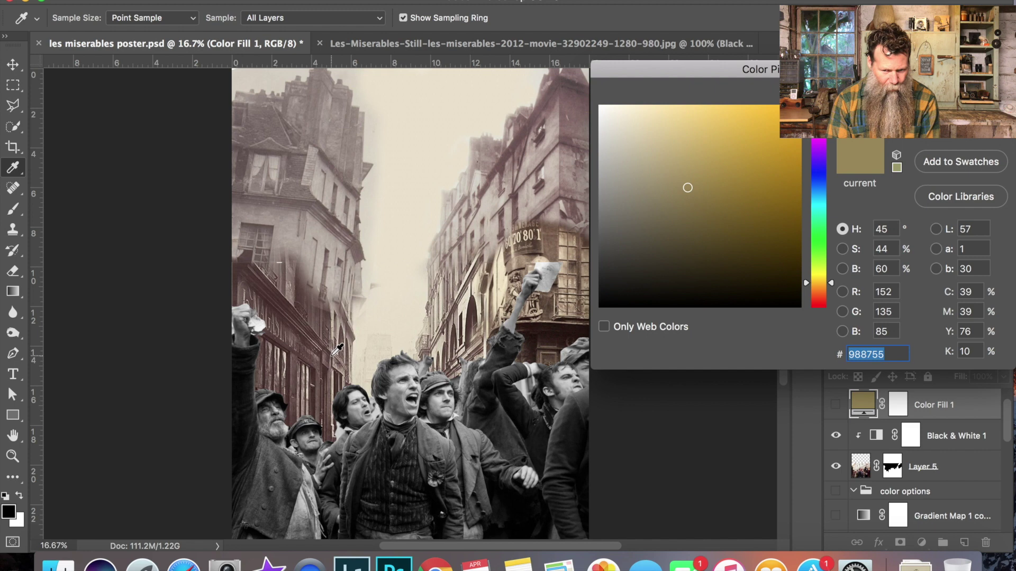
click(294, 280)
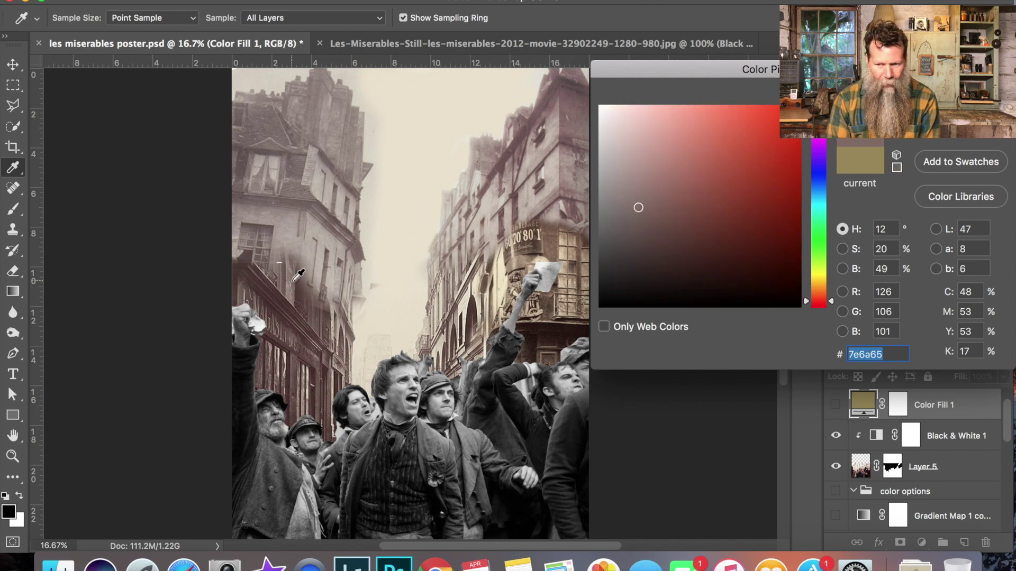
click(285, 309)
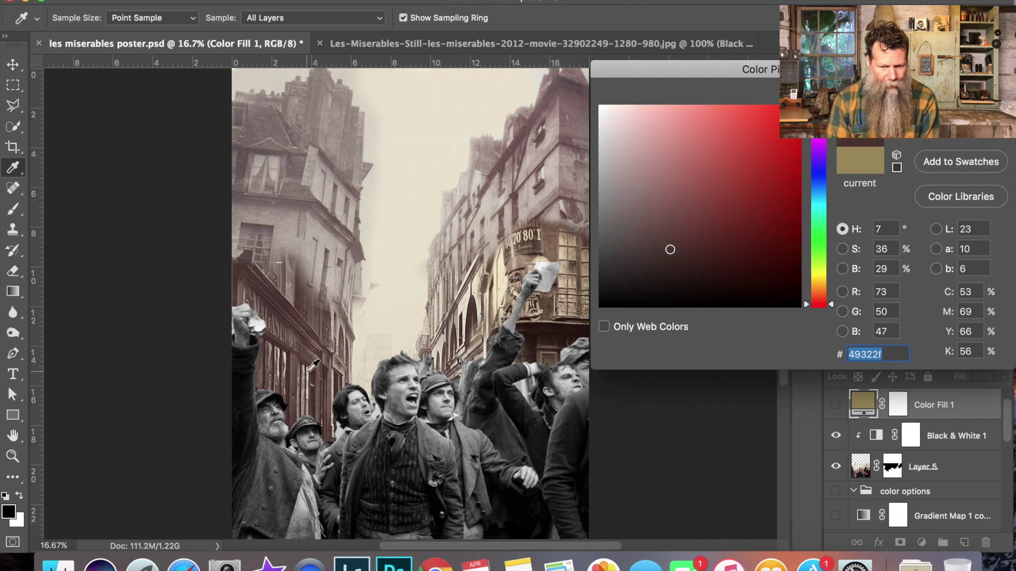
click(278, 374)
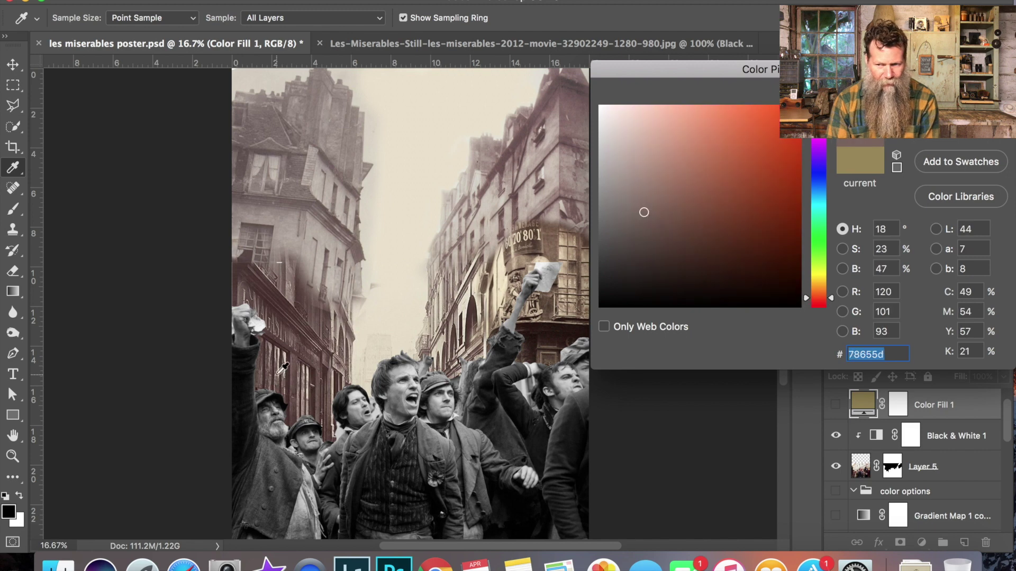
click(567, 172)
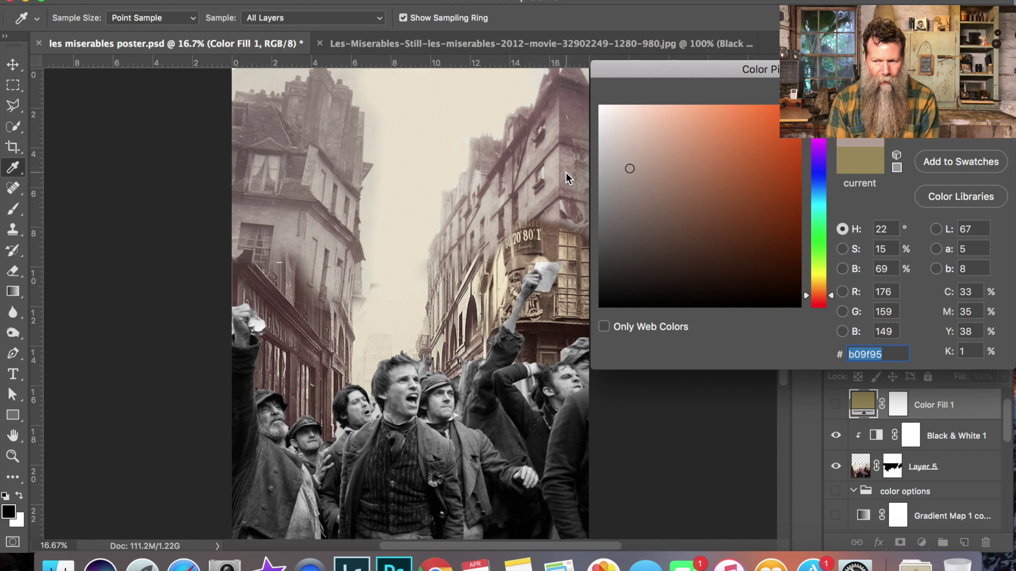
click(571, 248)
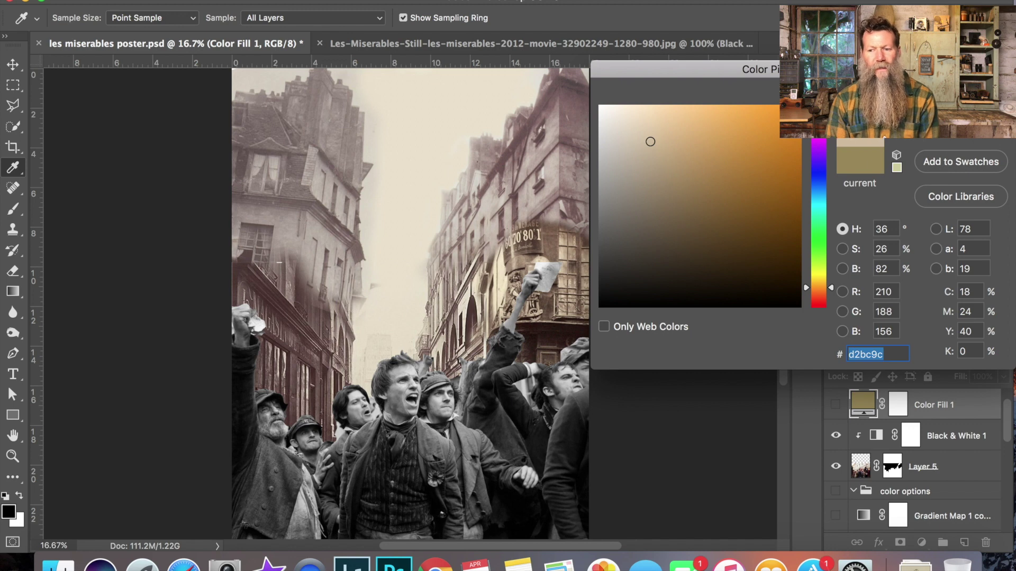
key(Return)
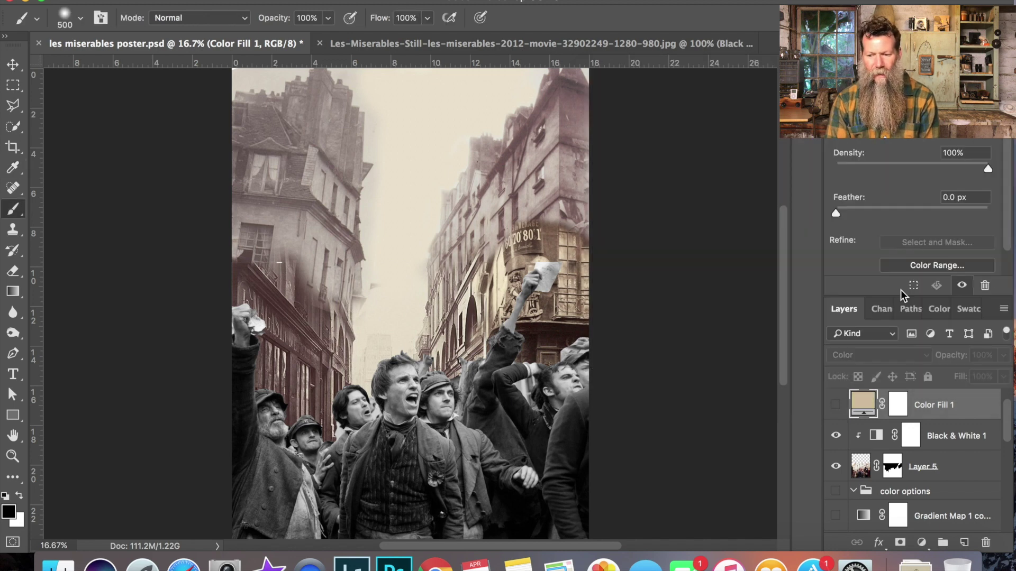
click(835, 404)
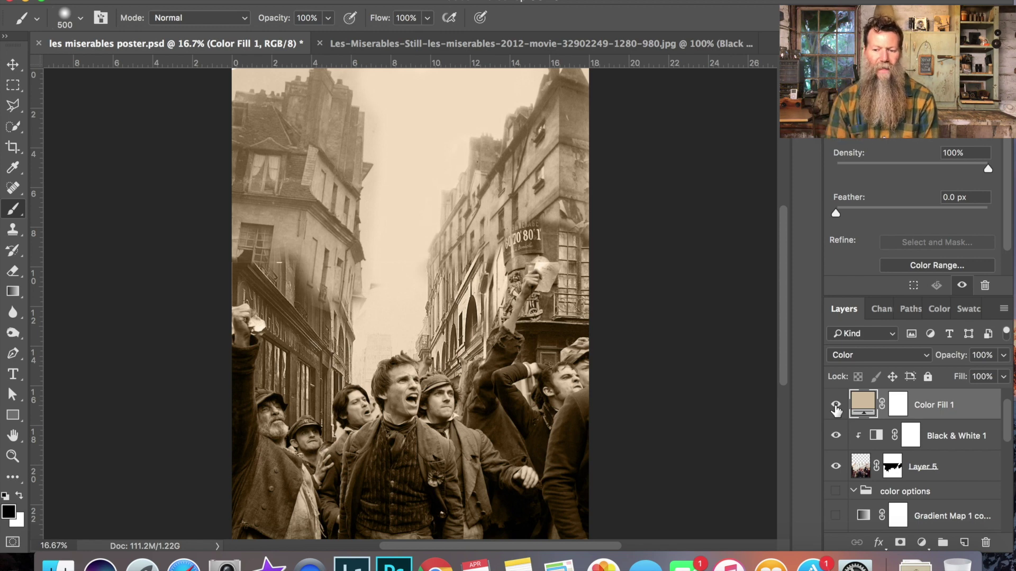
Hide the color fill layer and change its color to 9d9188, sampled from the building above the raised fist.
click(836, 406)
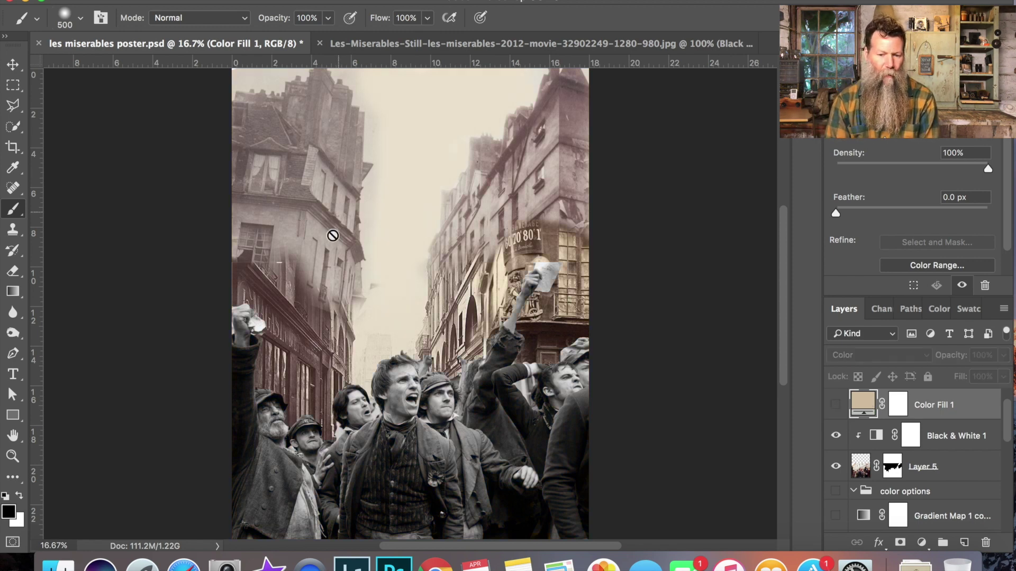
double_click(865, 409)
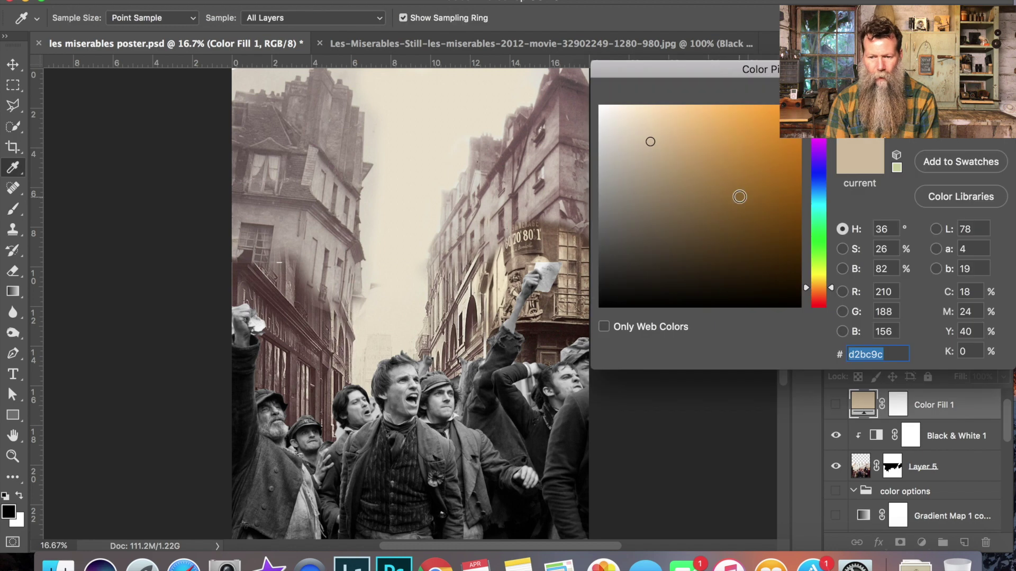
click(279, 249)
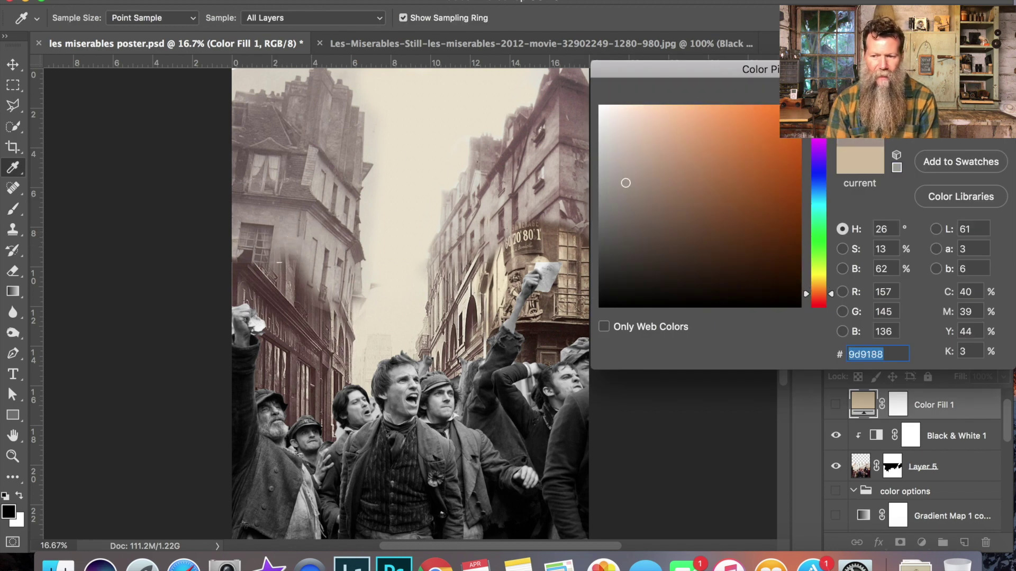
key(Return)
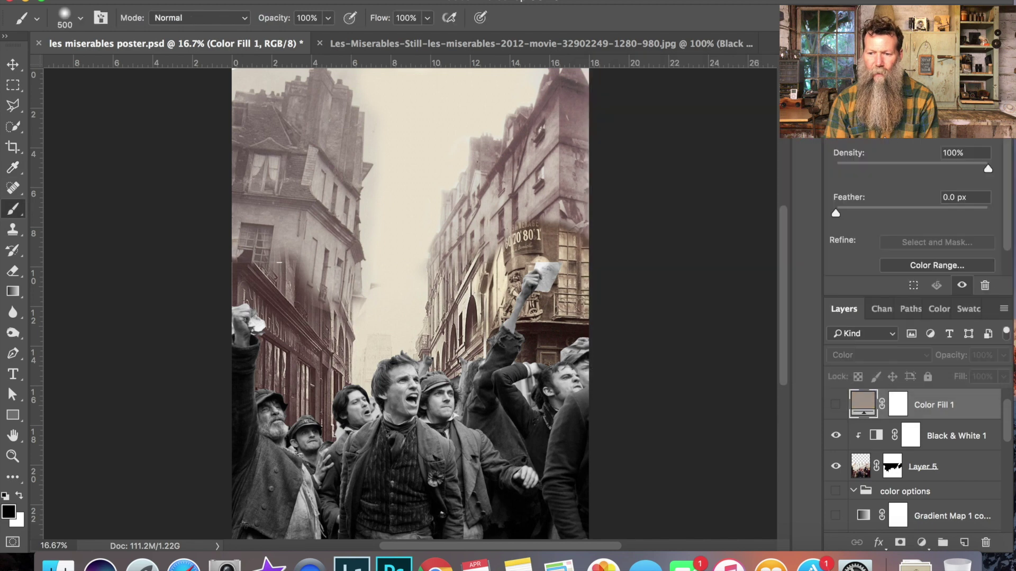
Show the color fill layer and compare the poster with and without its tint, leaving the layer on.
click(836, 407)
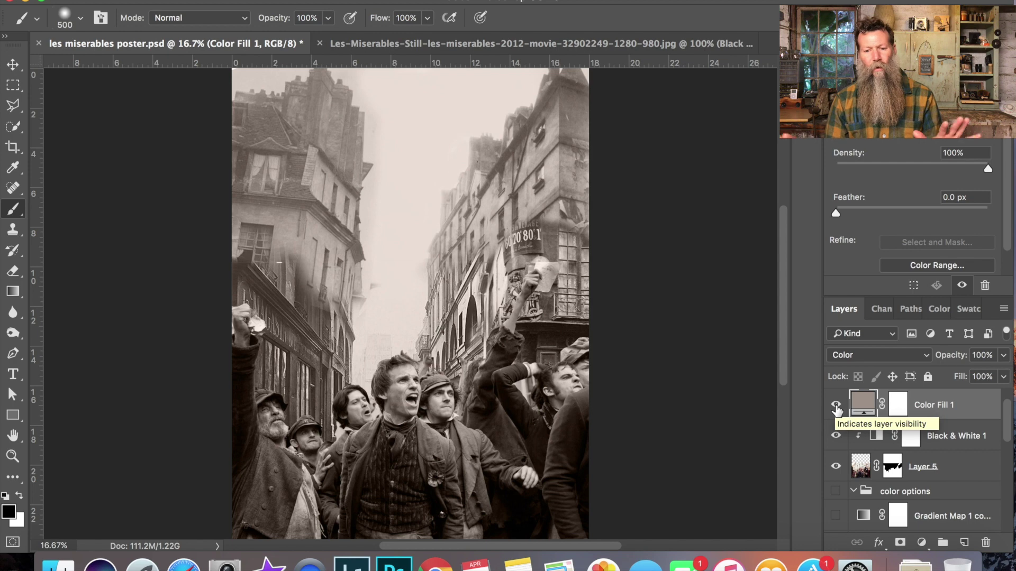
click(836, 406)
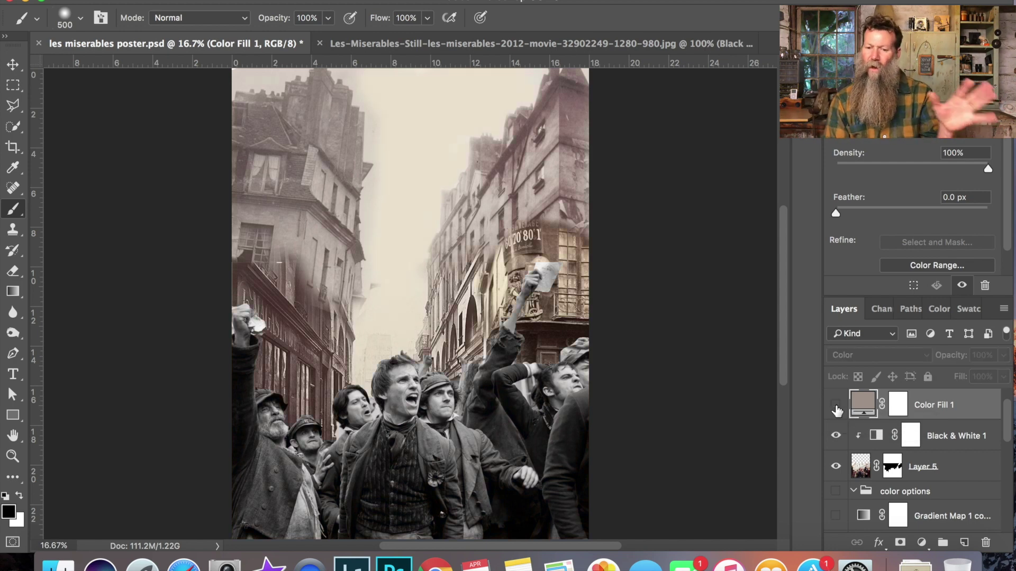
click(836, 406)
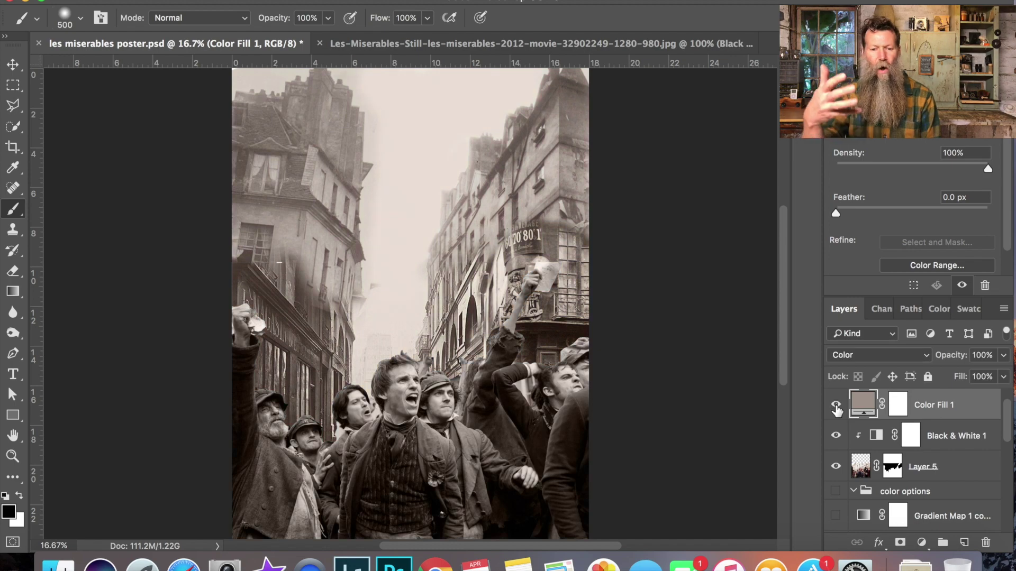